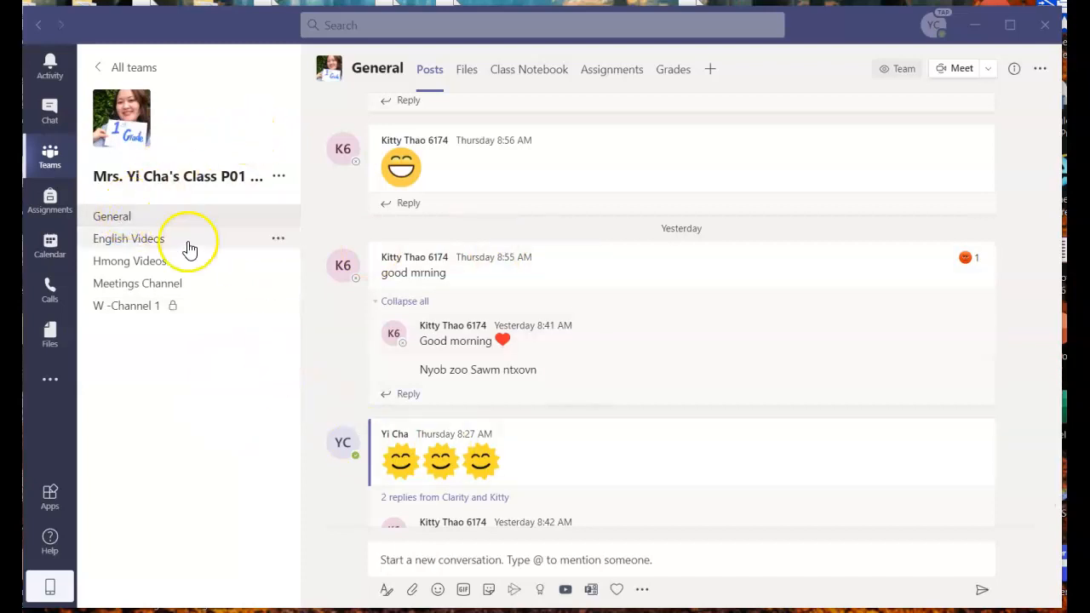
- Open the Class Notebook tab in the class team's General channel
left_click(529, 66)
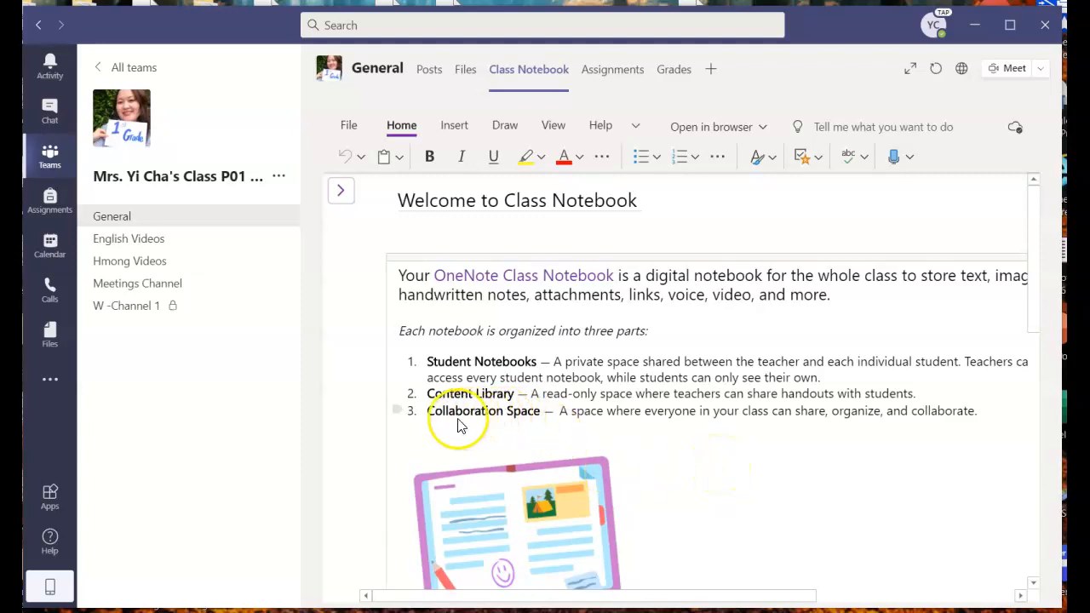
- Show the navigation panel, expand _Collaboration Space, and bring up the Math Work section's options
left_click(339, 196)
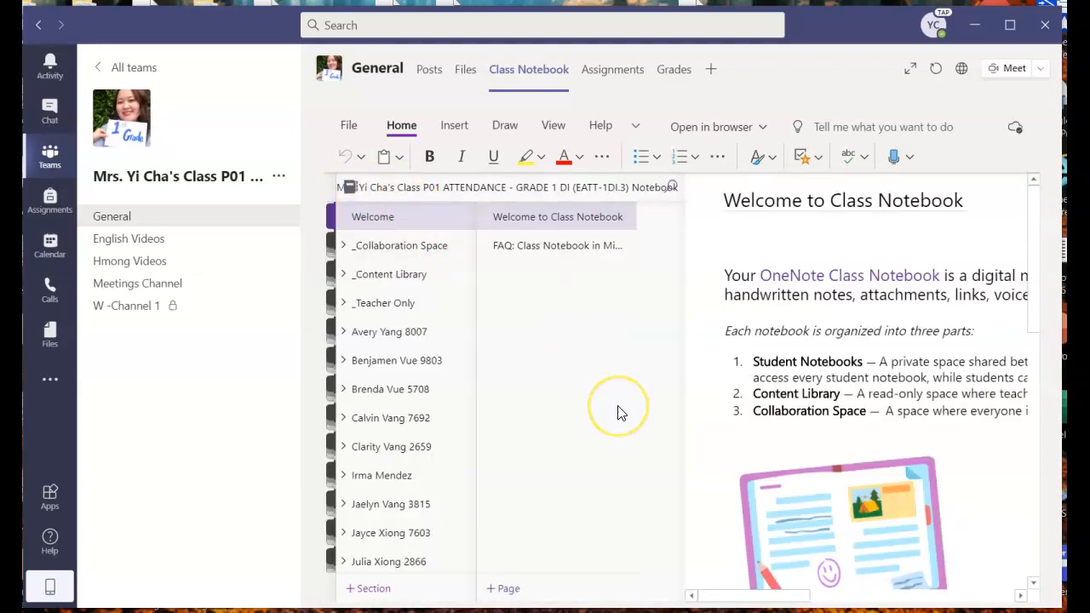
left_click(619, 381)
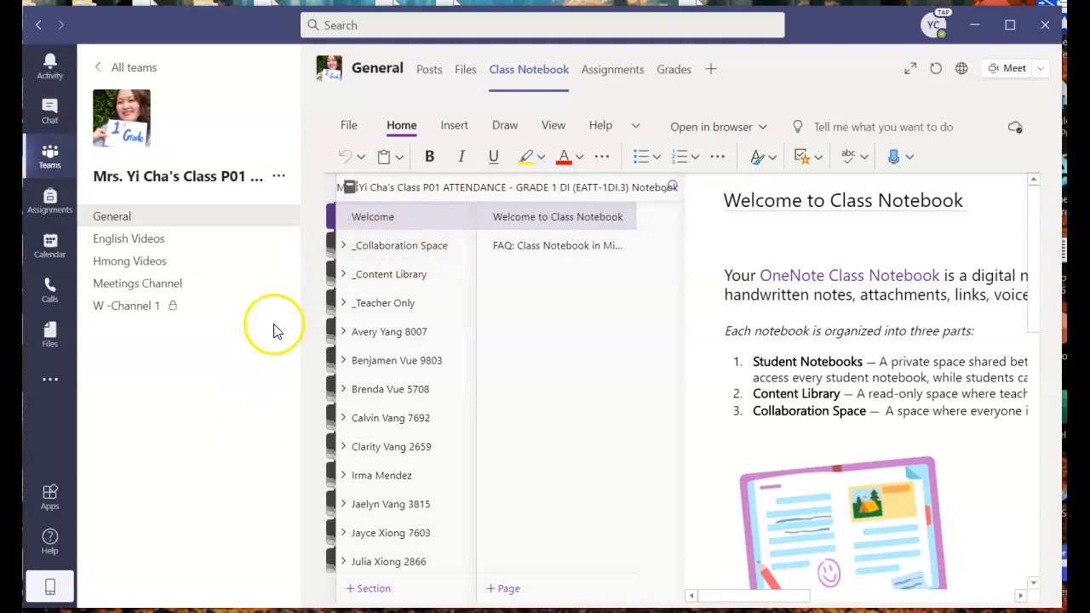
left_click(387, 247)
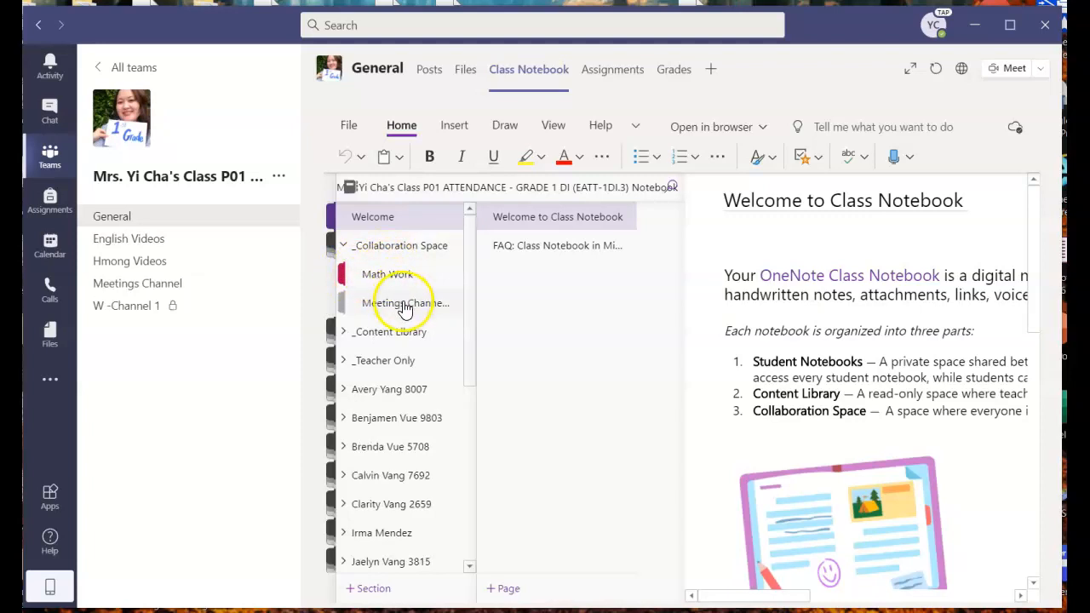
left_click(387, 279)
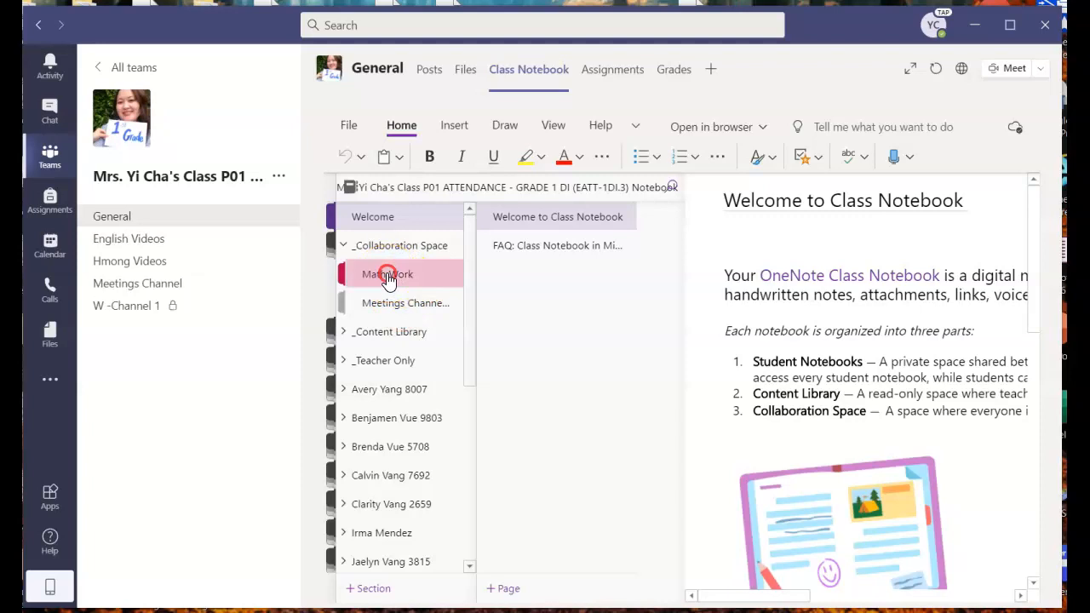
right_click(388, 279)
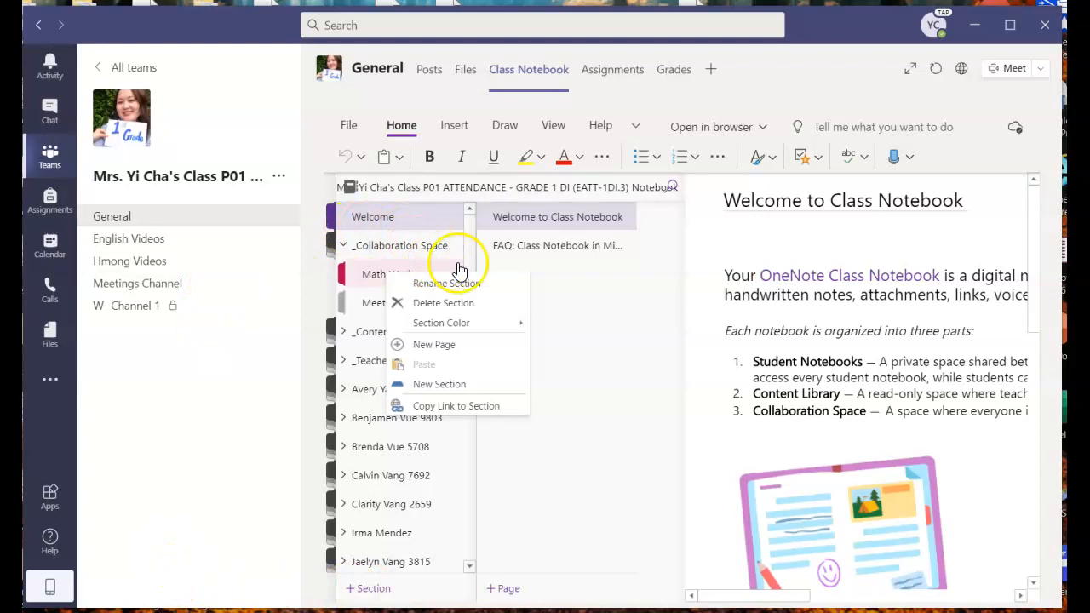
- Add a new page titled 'Show Addition #6' to the Math Work section
left_click(558, 297)
left_click(392, 276)
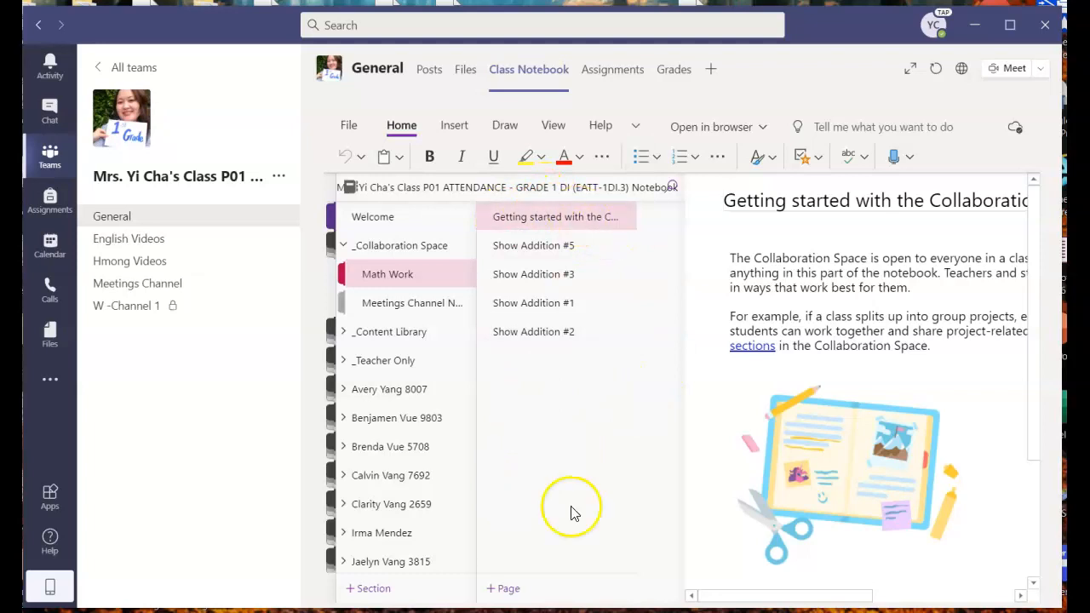
left_click(504, 589)
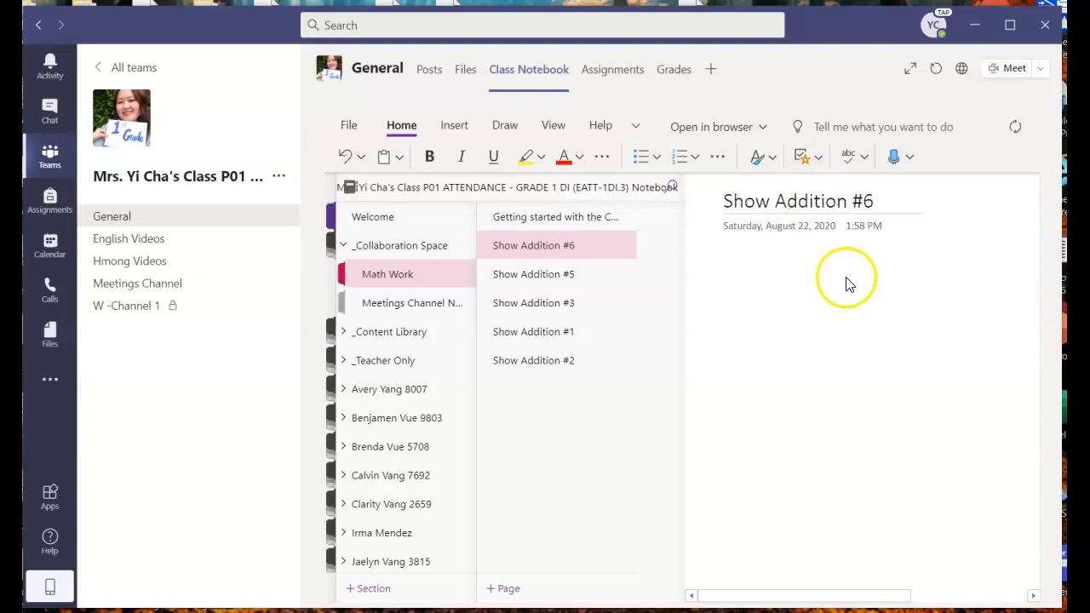
- Hide the navigation panel and write 'Draw a picture to show 3 + 1.' on the page
left_click(730, 285)
left_click(396, 289)
left_click(909, 302)
left_click(375, 436)
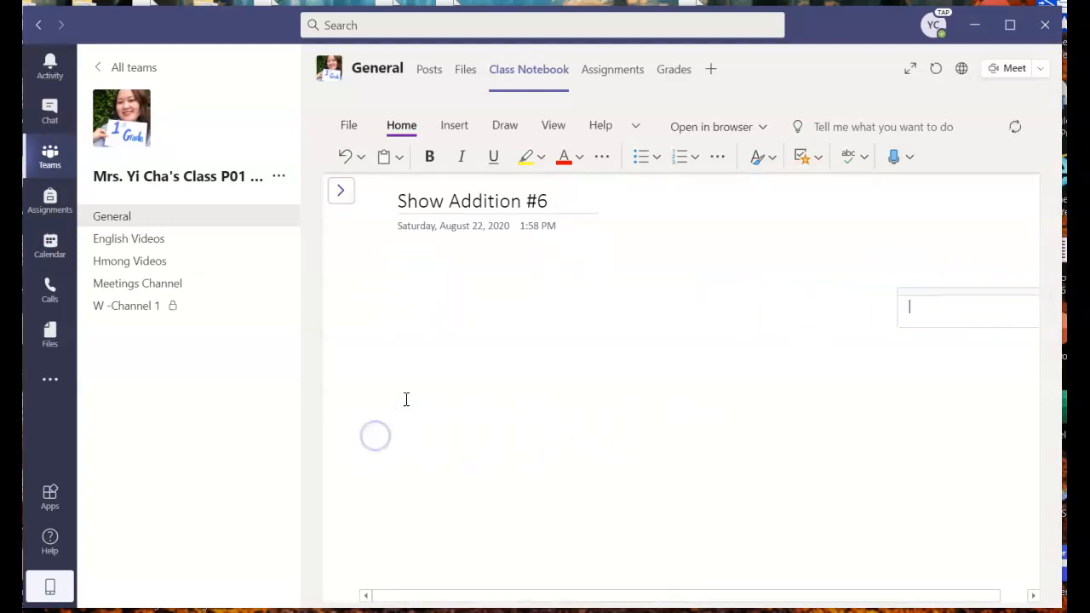
left_click(400, 328)
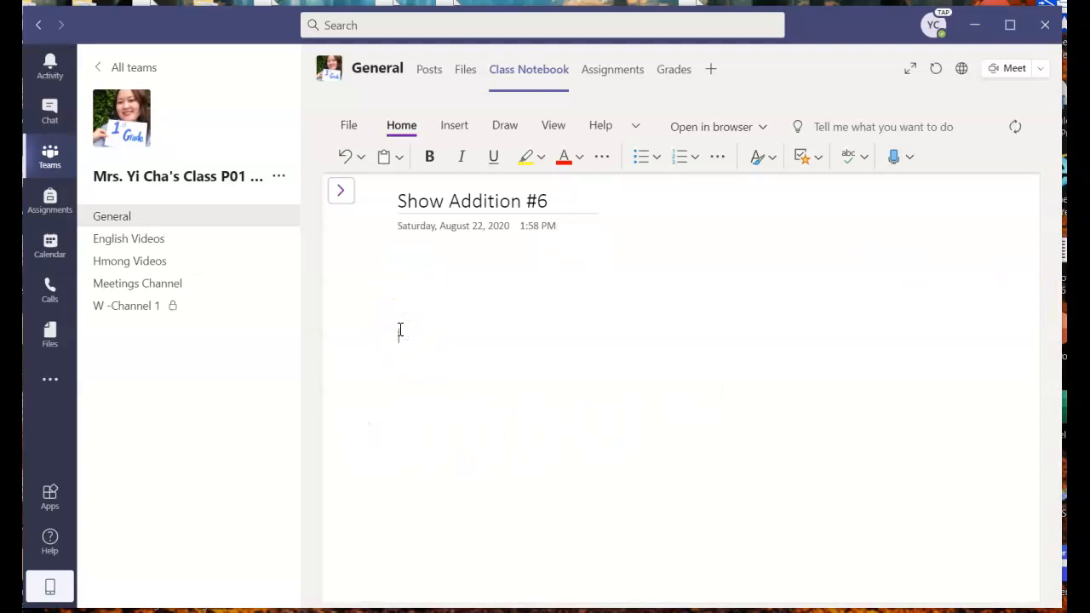
left_click(407, 332)
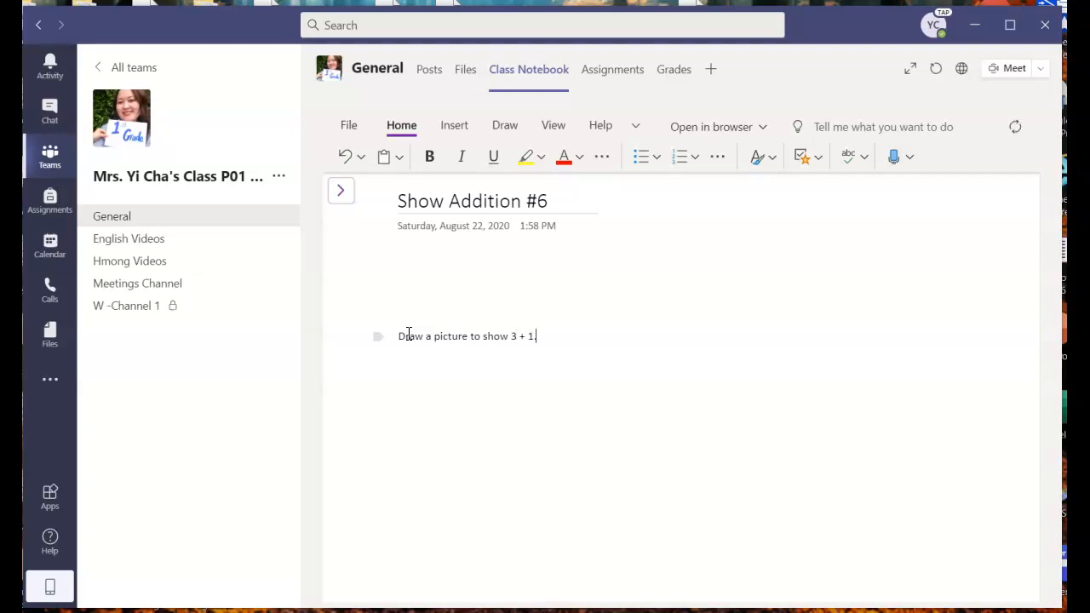
left_click(460, 336)
- Move the instruction under the page date and set its font size to 16
left_click_drag(375, 338, 412, 252)
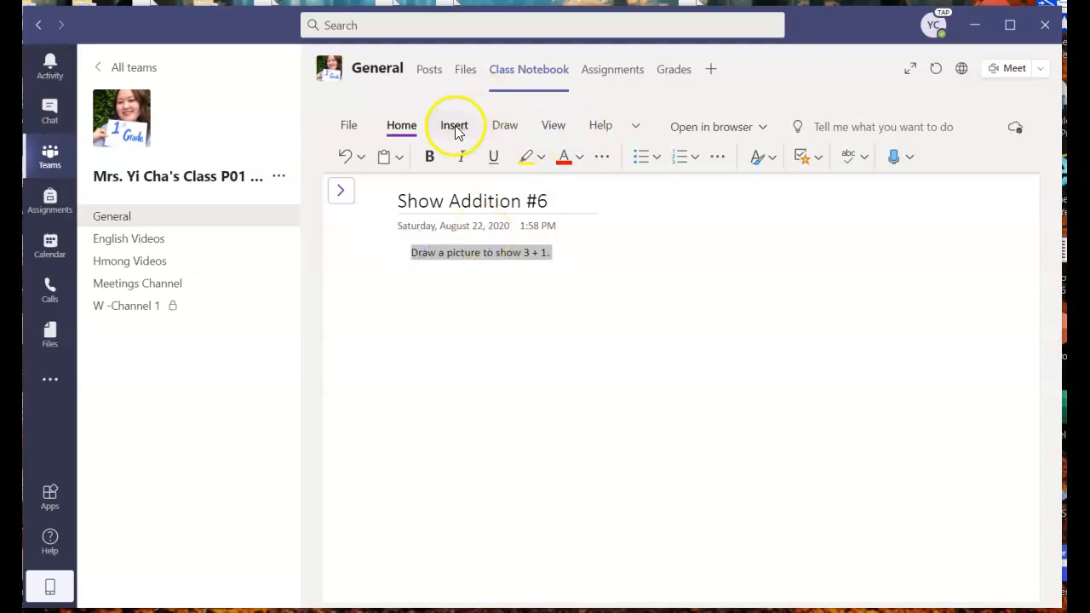
left_click(405, 126)
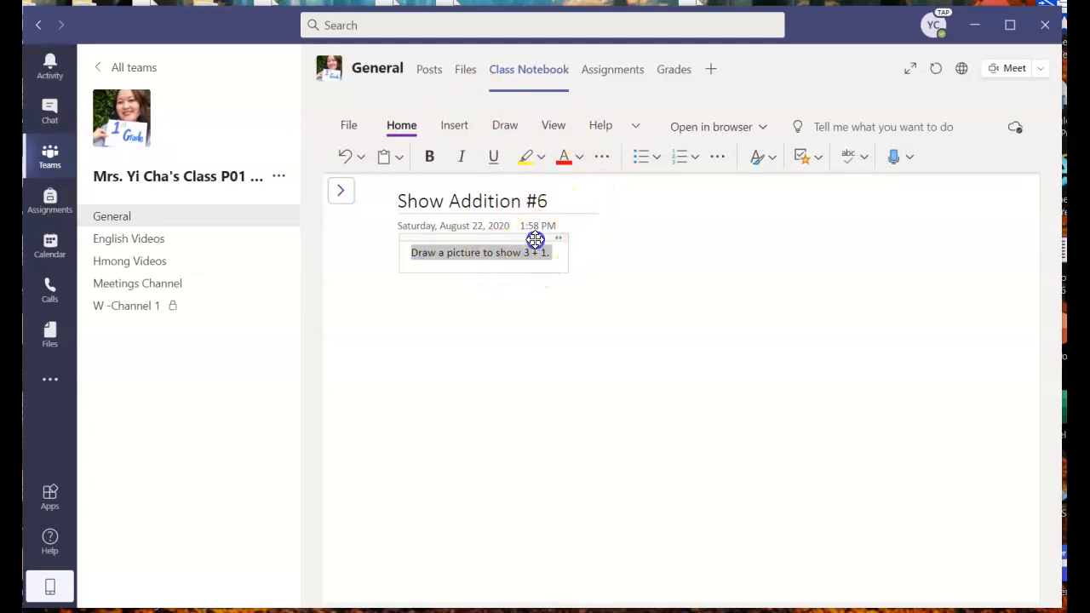
left_click(535, 240)
left_click(652, 188)
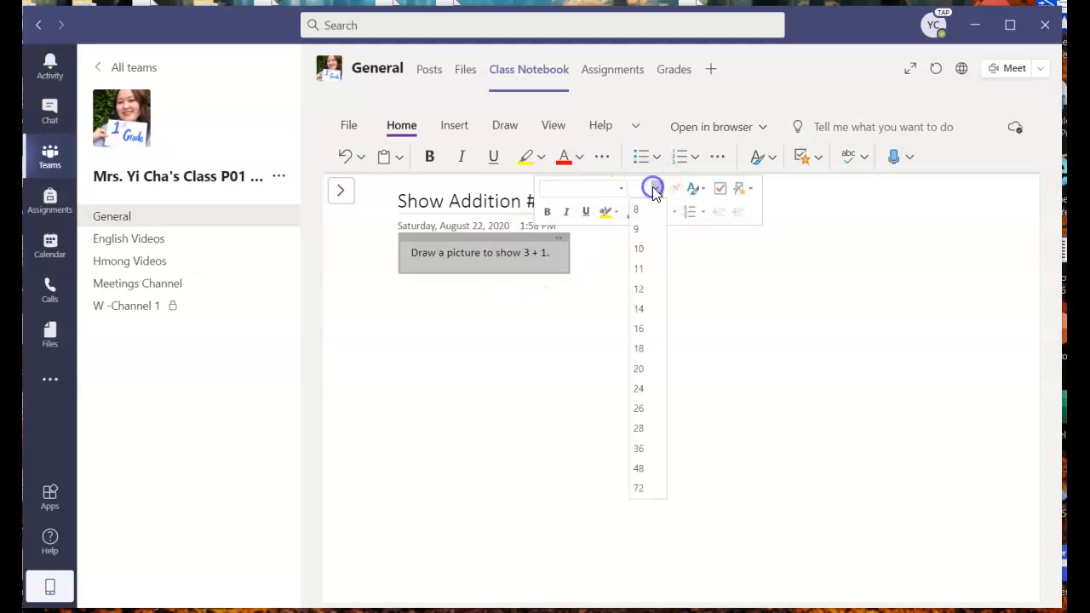
left_click(640, 329)
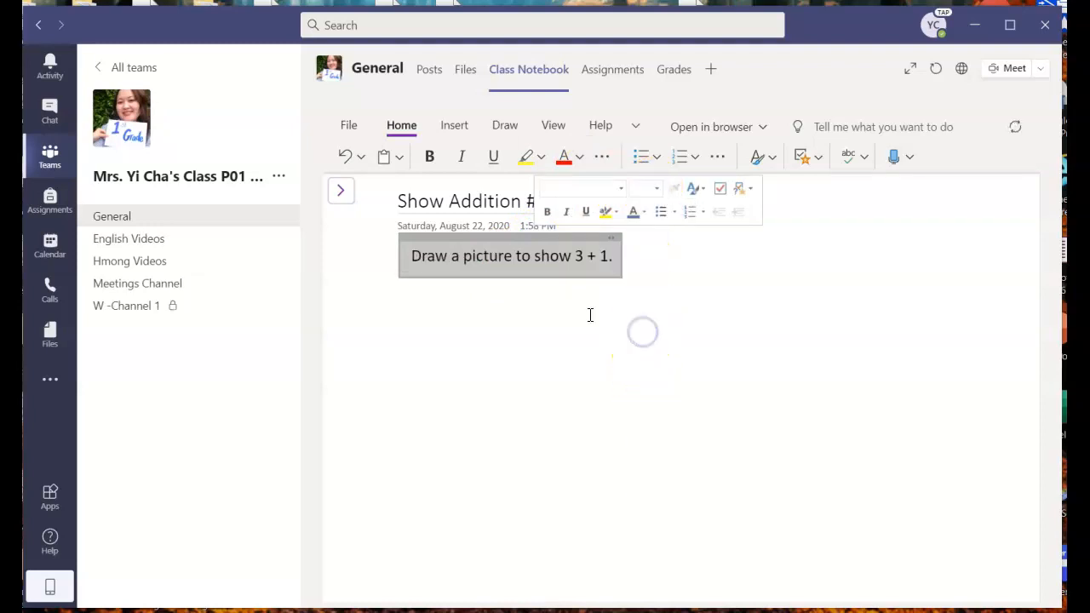
left_click(429, 321)
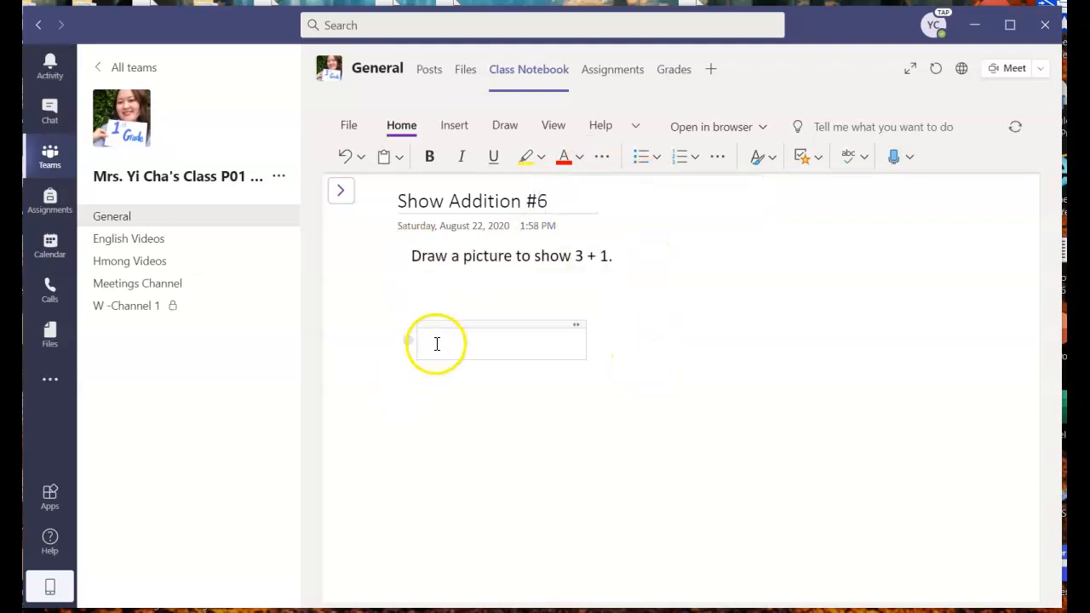
- Write 'Write another equation that shows addition.' in a new note below the first instruction
left_click(497, 443)
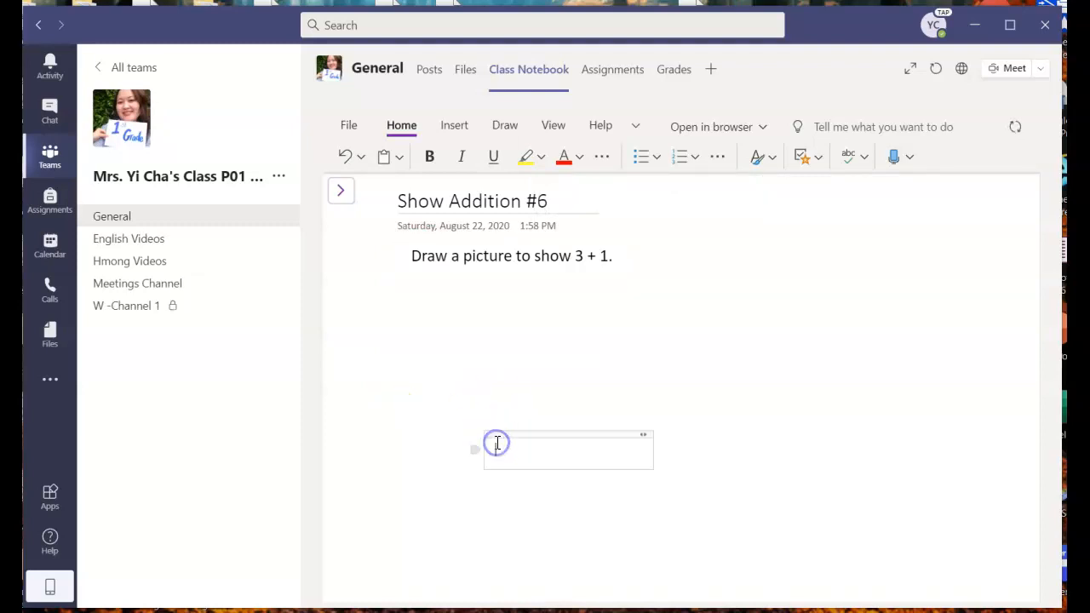
left_click(846, 292)
left_click(675, 356)
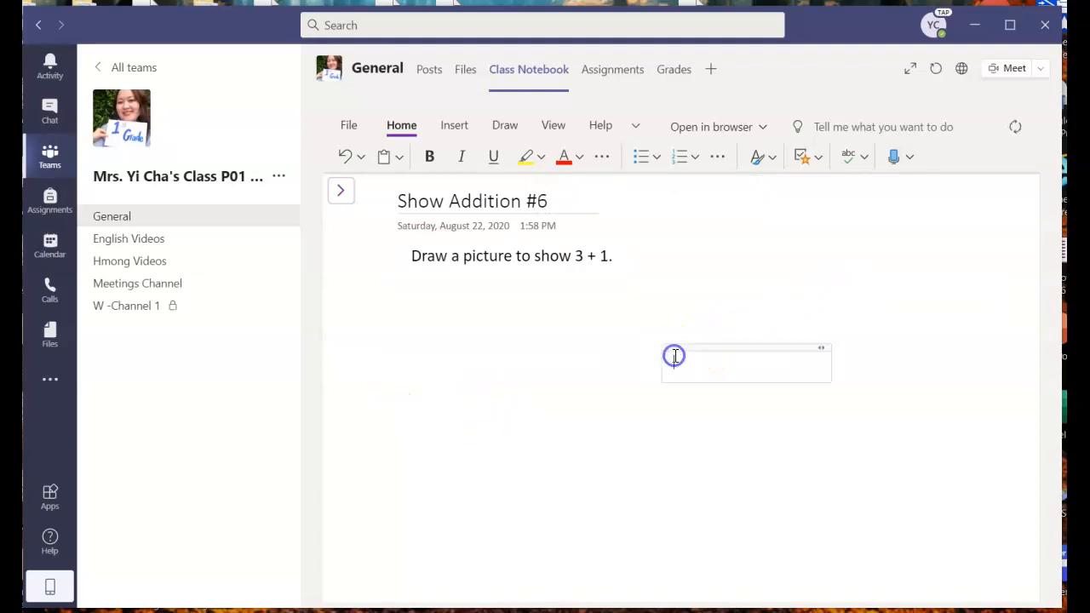
left_click(412, 350)
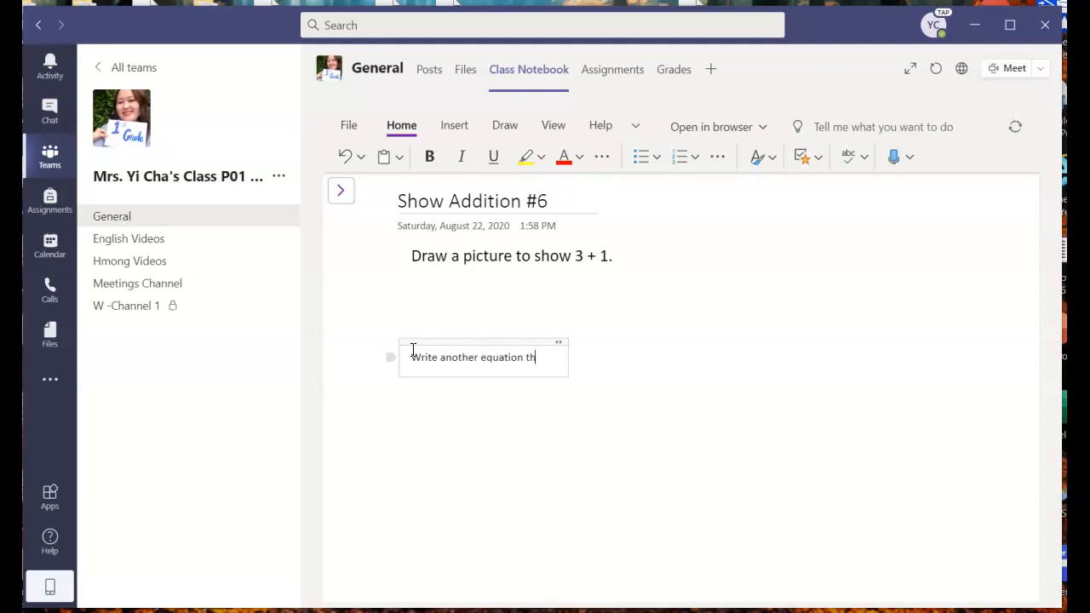
type("ows")
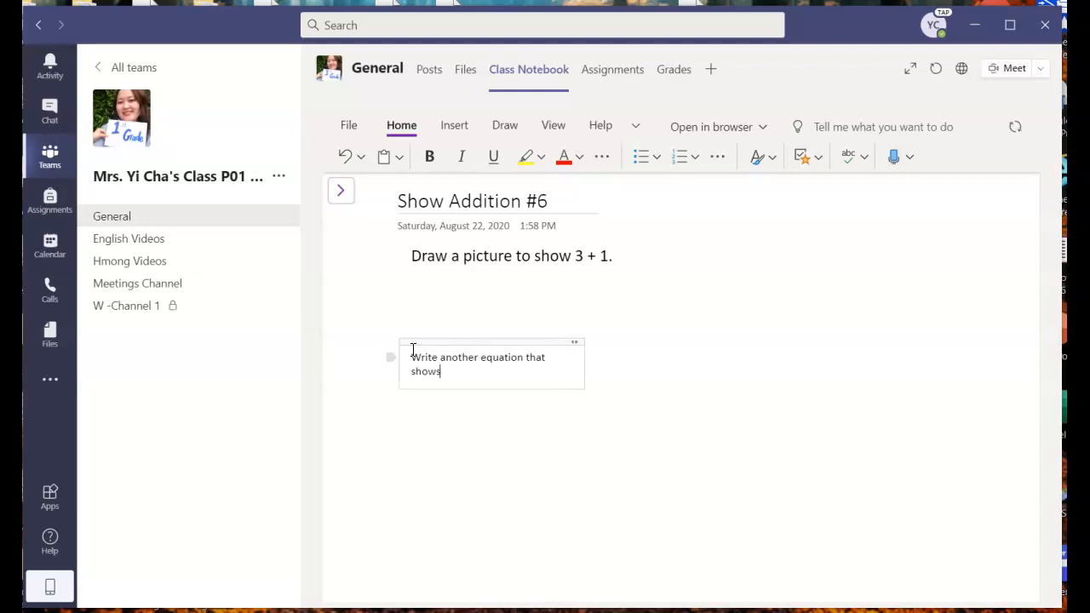
type(" addition.")
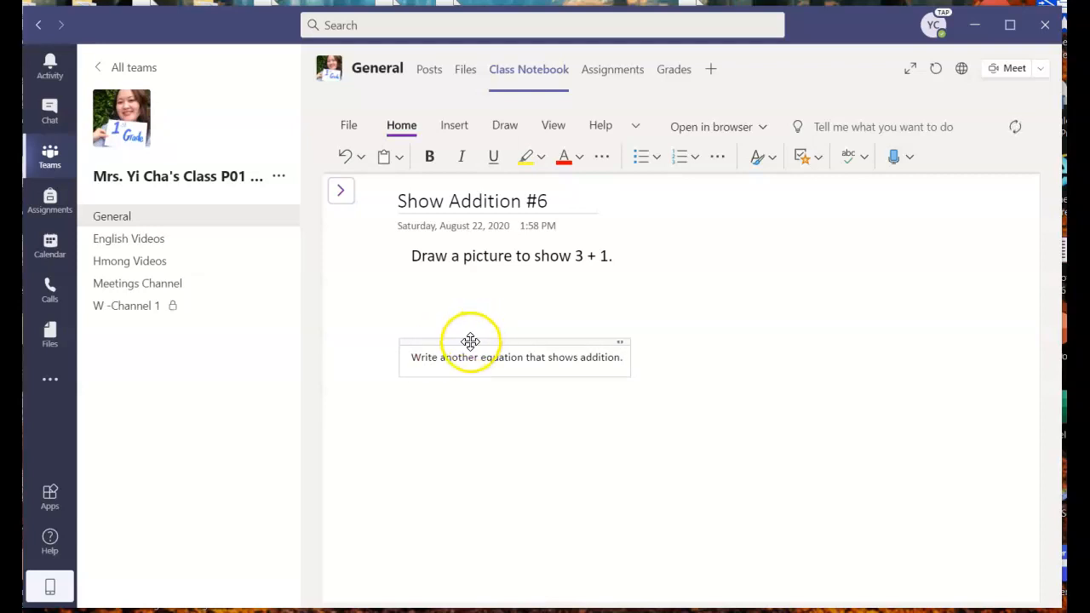
- Set the second instruction to font size 14 and give it a new font colour
left_click(469, 340)
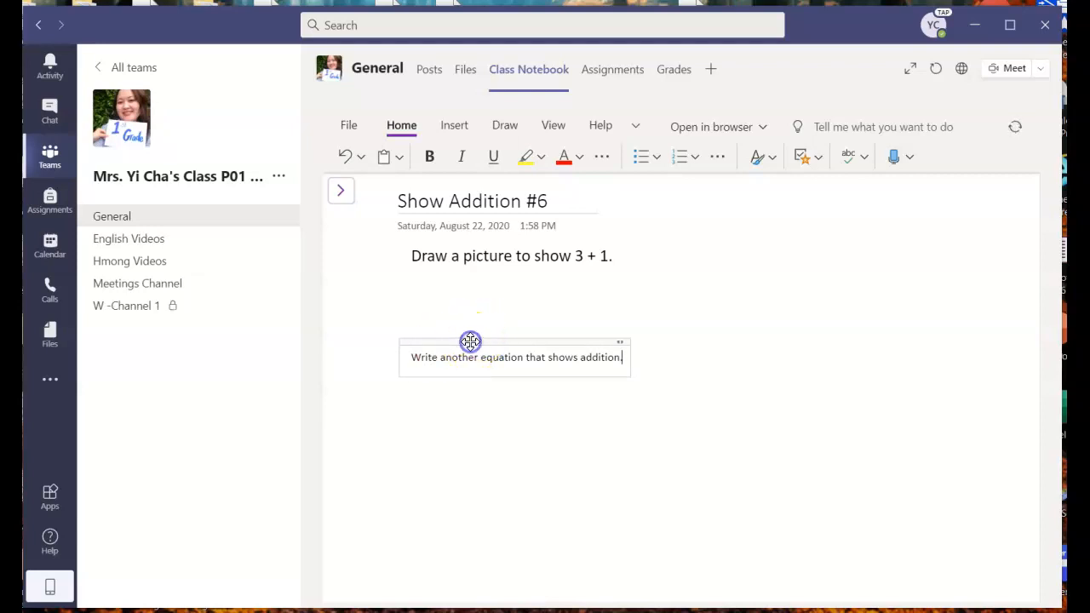
right_click(553, 346)
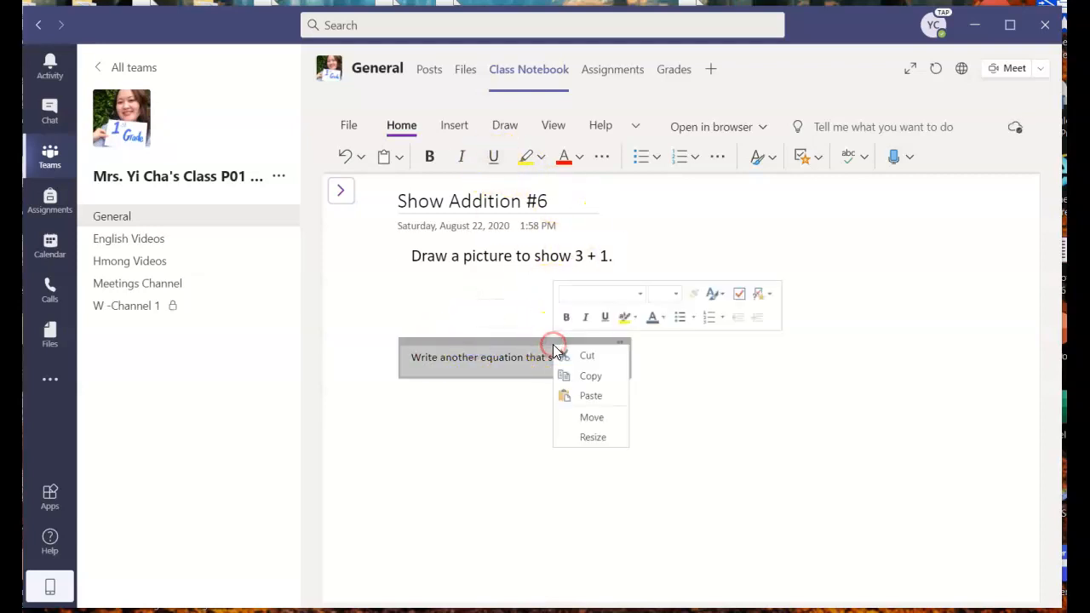
left_click(675, 293)
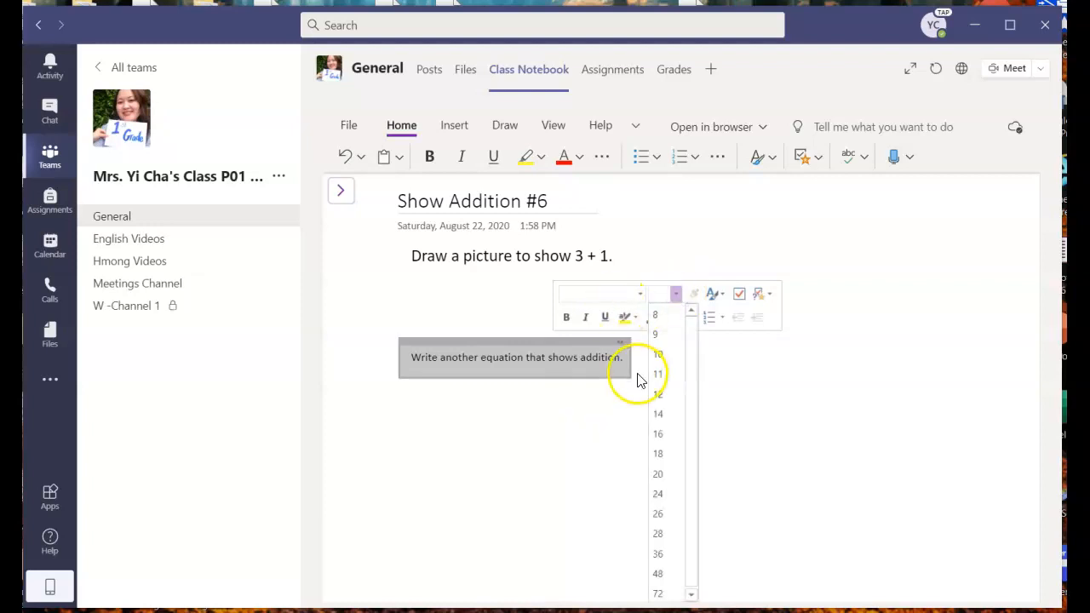
left_click(660, 415)
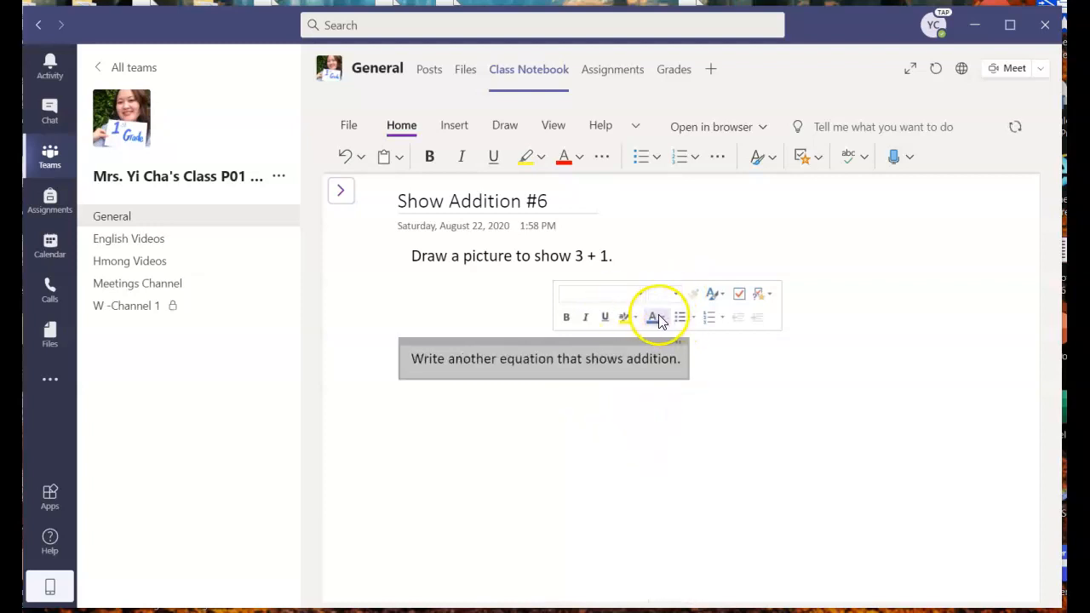
left_click(660, 318)
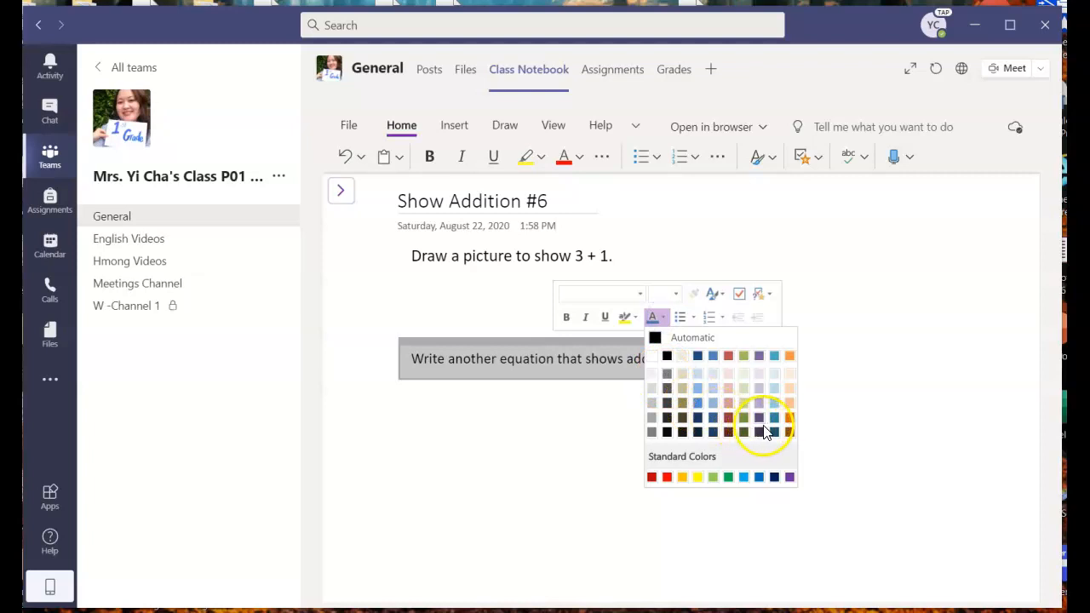
left_click(758, 416)
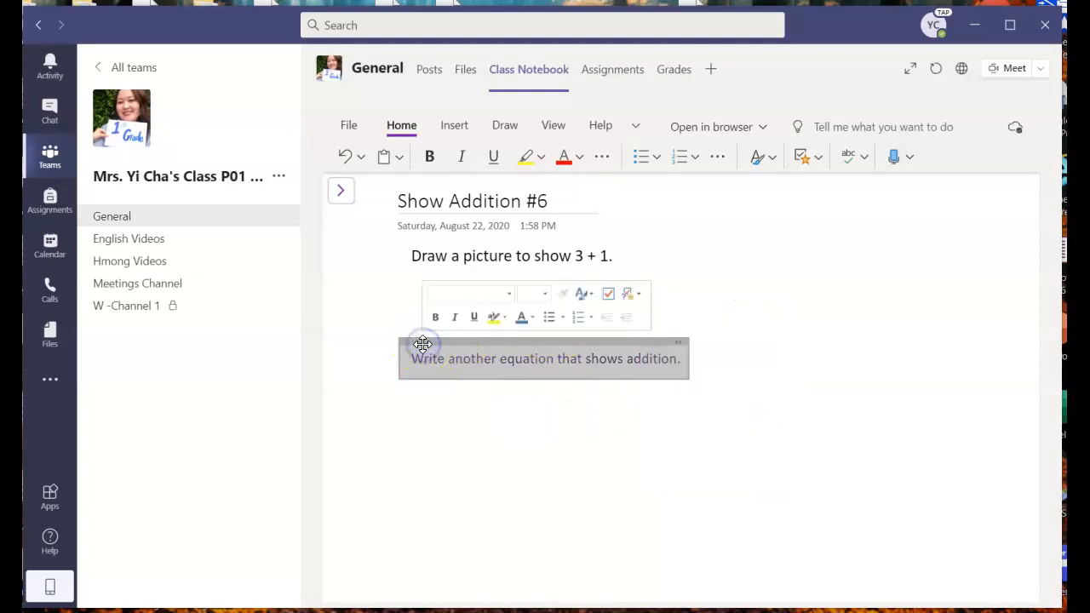
- Draw a triangle with the blue pen to the right of the two instructions
left_click(508, 128)
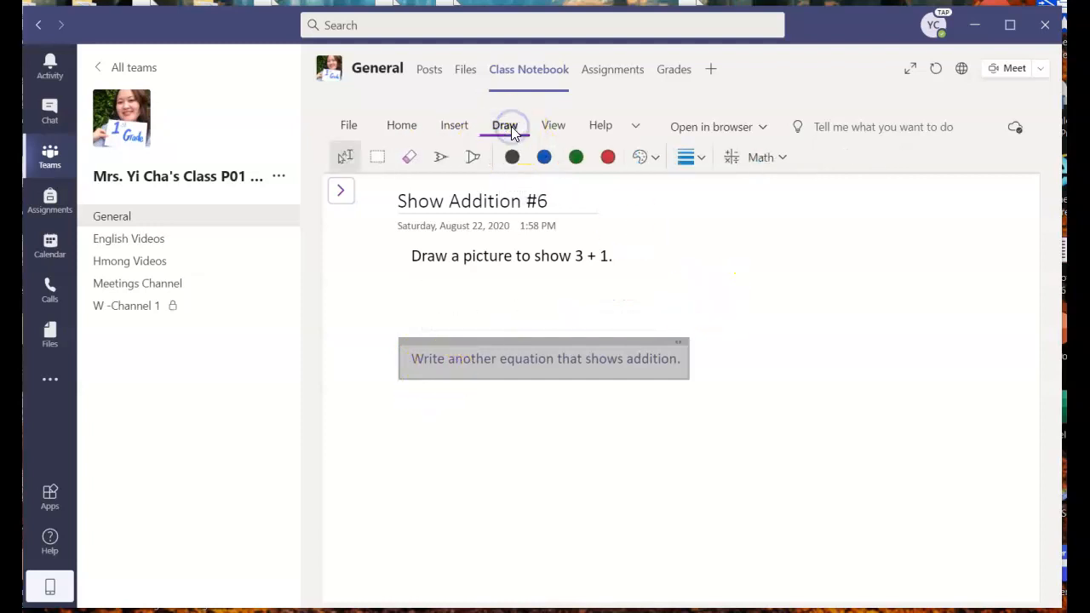
left_click(551, 160)
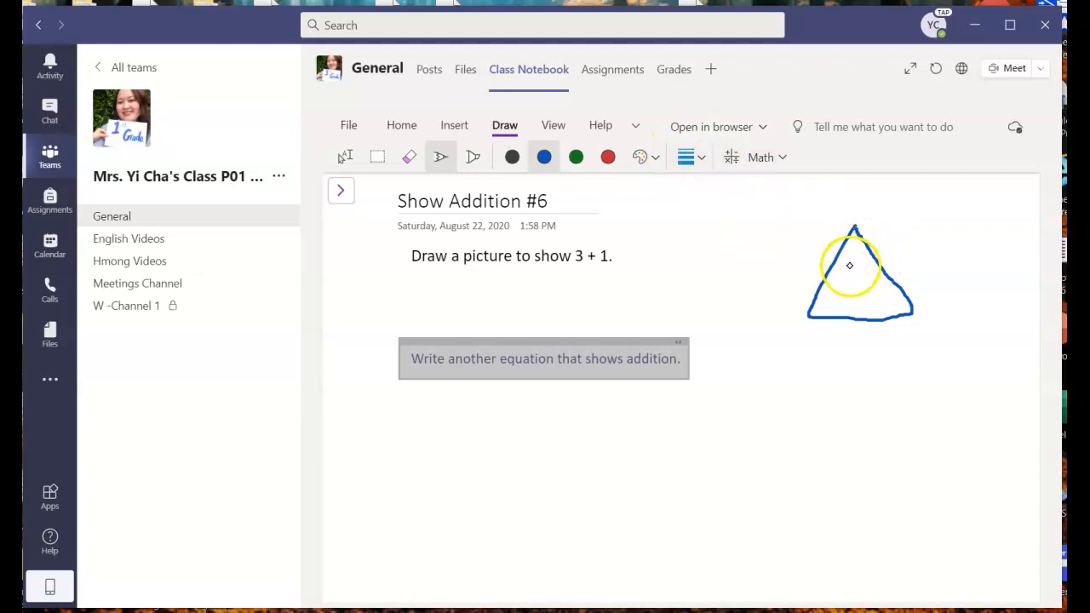
left_click(349, 159)
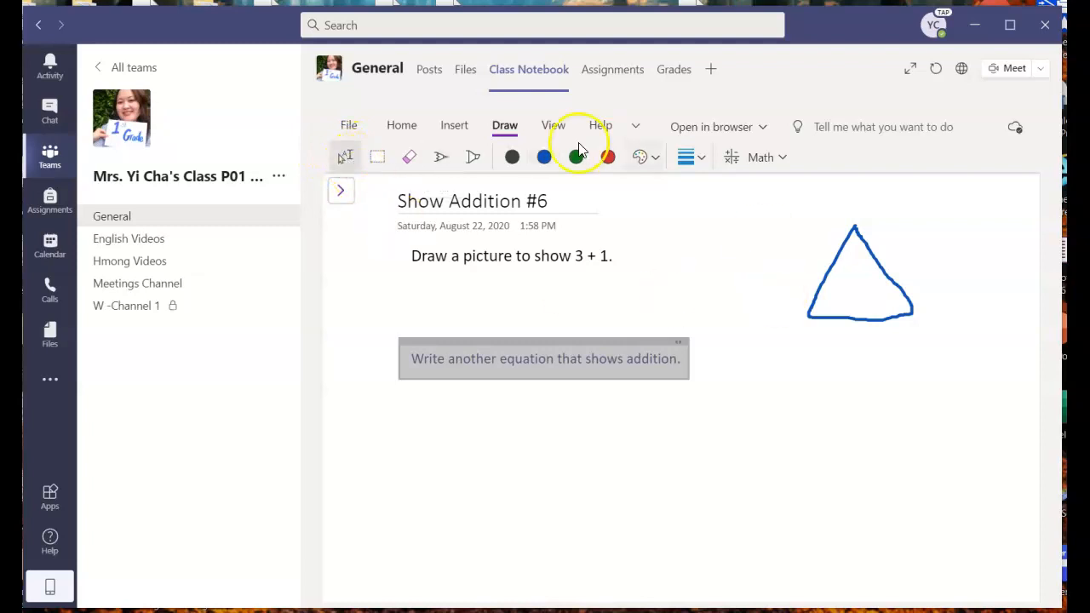
left_click(454, 128)
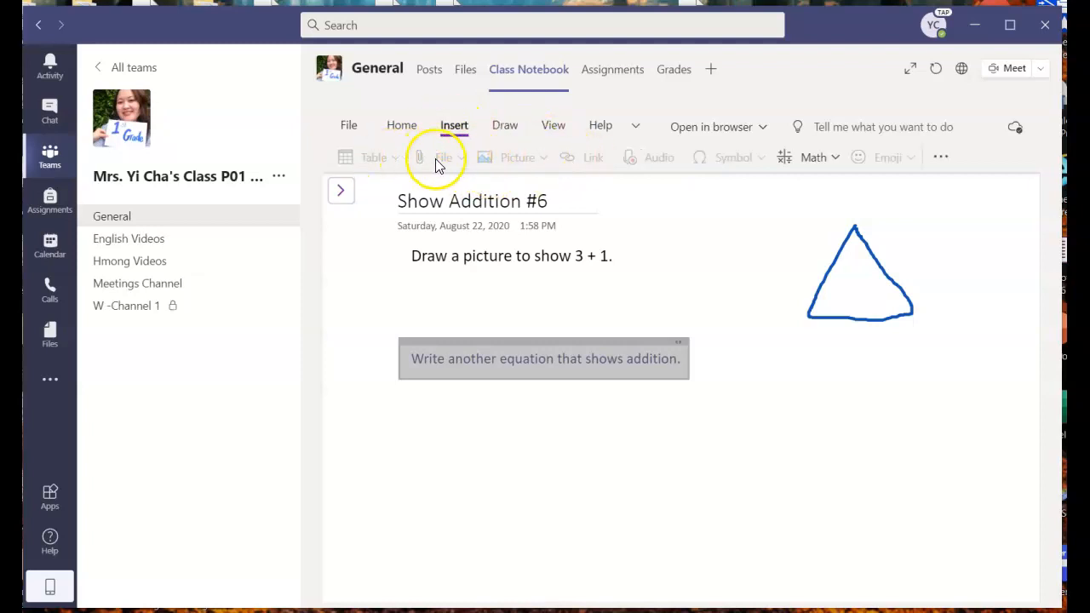
- Browse the Insert Picture, File, Table and Emoji options, then reopen the sections and pages list
left_click(800, 422)
left_click(502, 162)
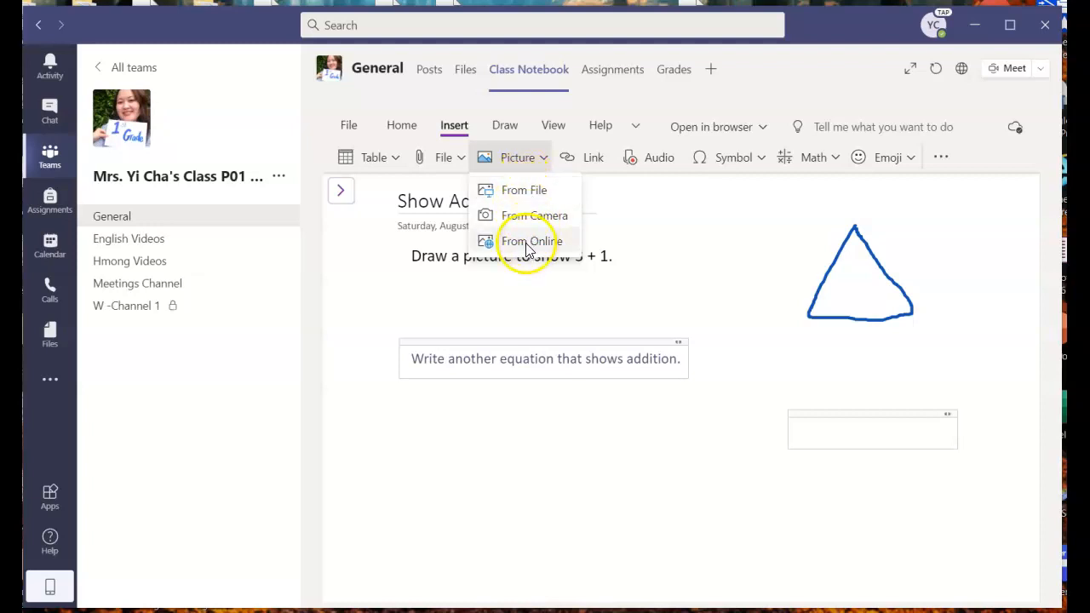
left_click(458, 159)
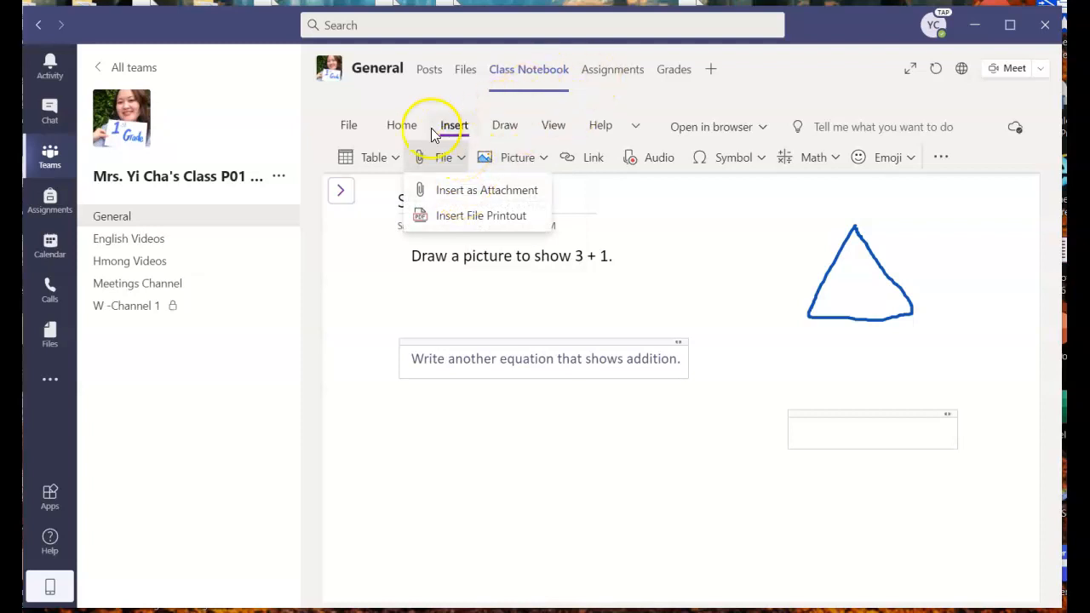
left_click(394, 157)
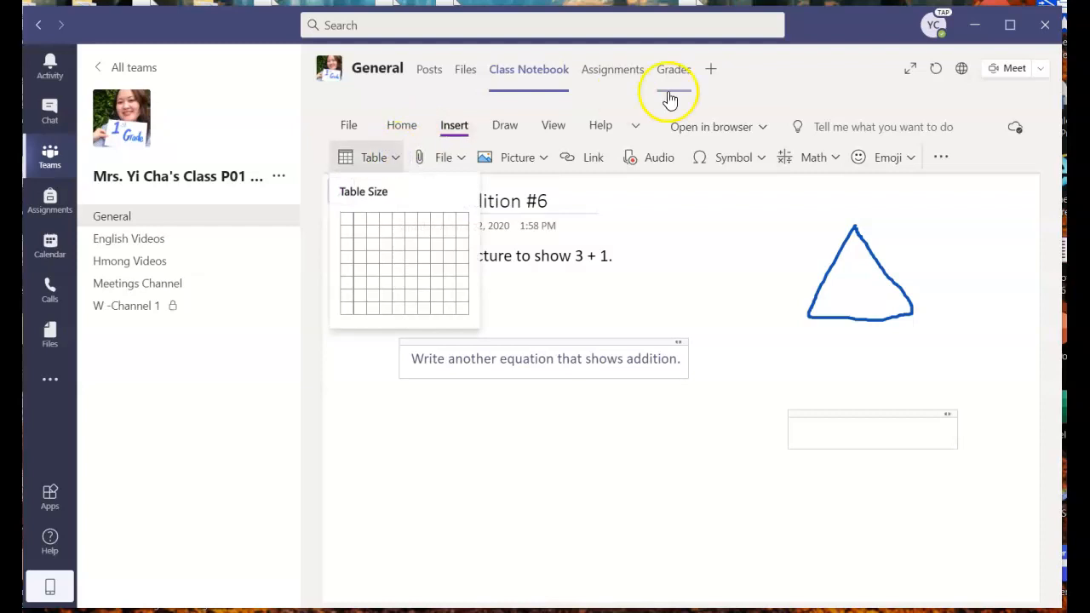
left_click(910, 159)
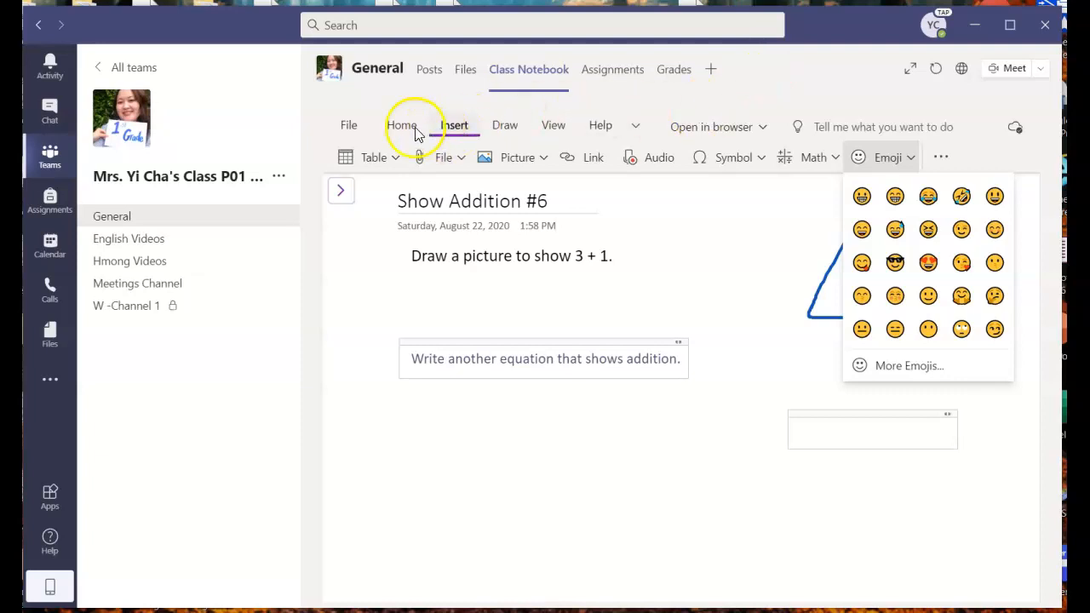
left_click(427, 405)
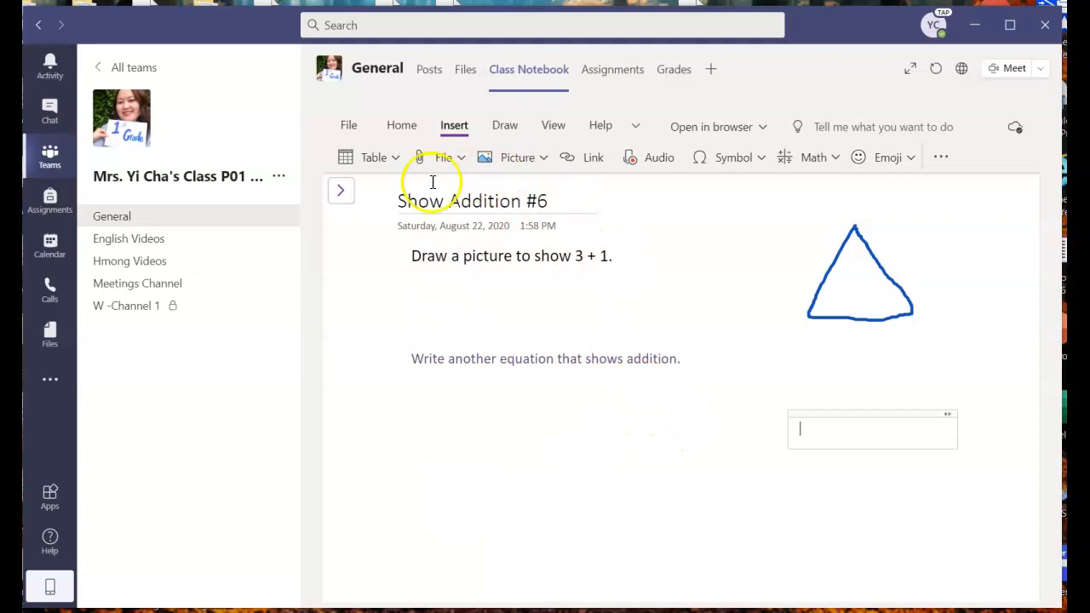
left_click(342, 193)
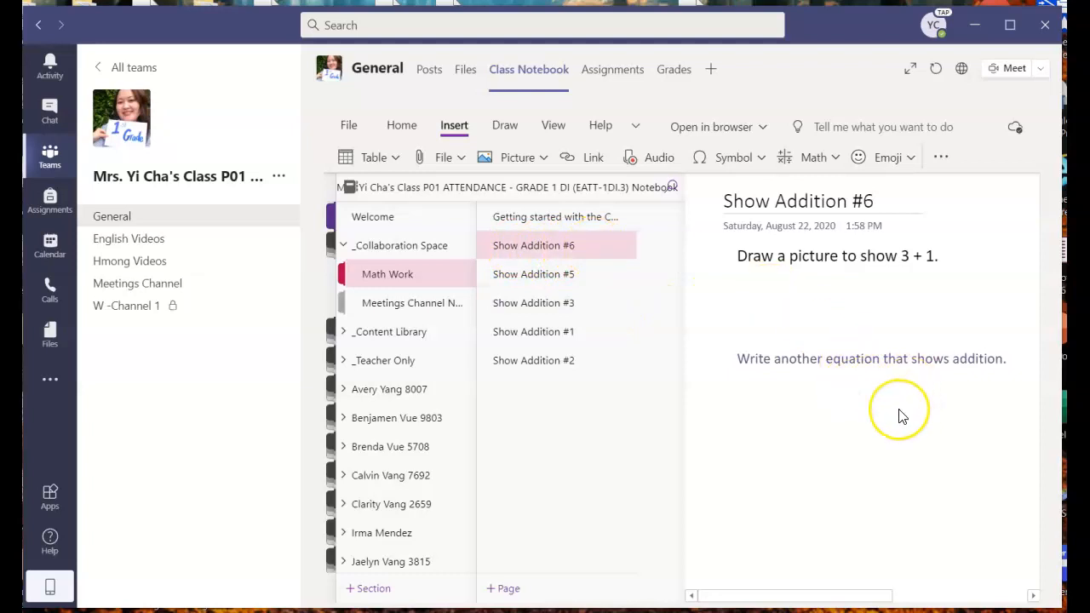
- Switch to the General channel's Assignments tab listing the Show Addition tasks
left_click(619, 70)
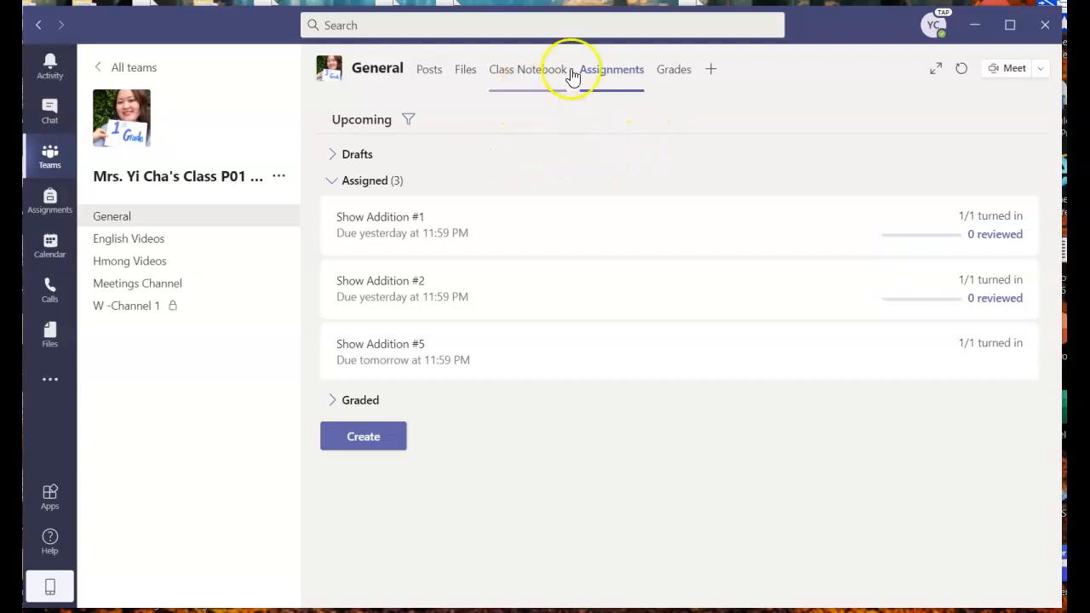
- Create an assignment titled 'Show Addition #6' with read-carefully-and-draw instructions, and start adding resources
left_click(369, 440)
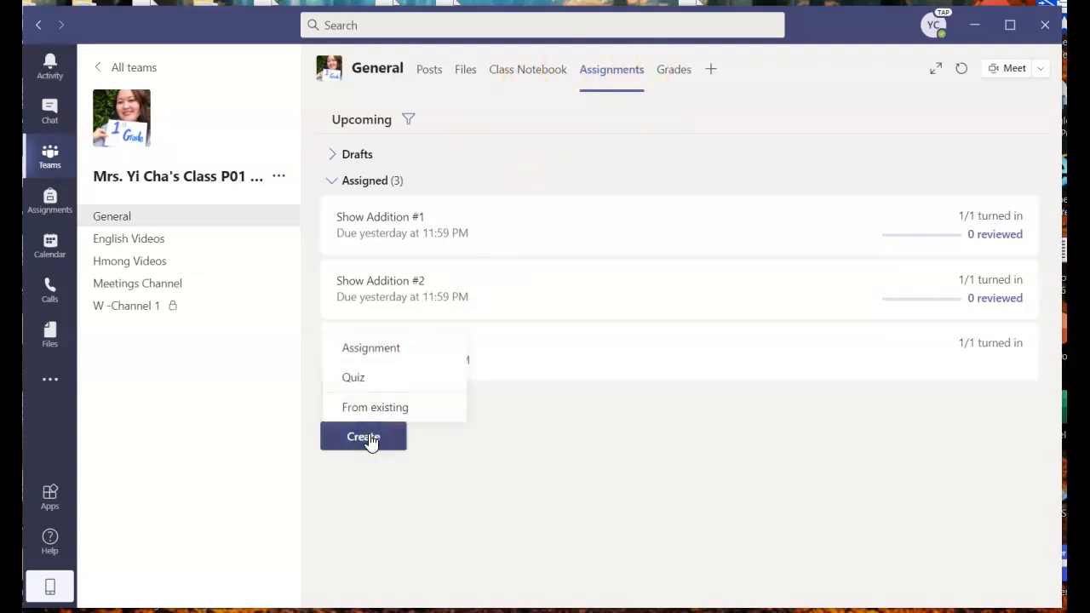
left_click(372, 349)
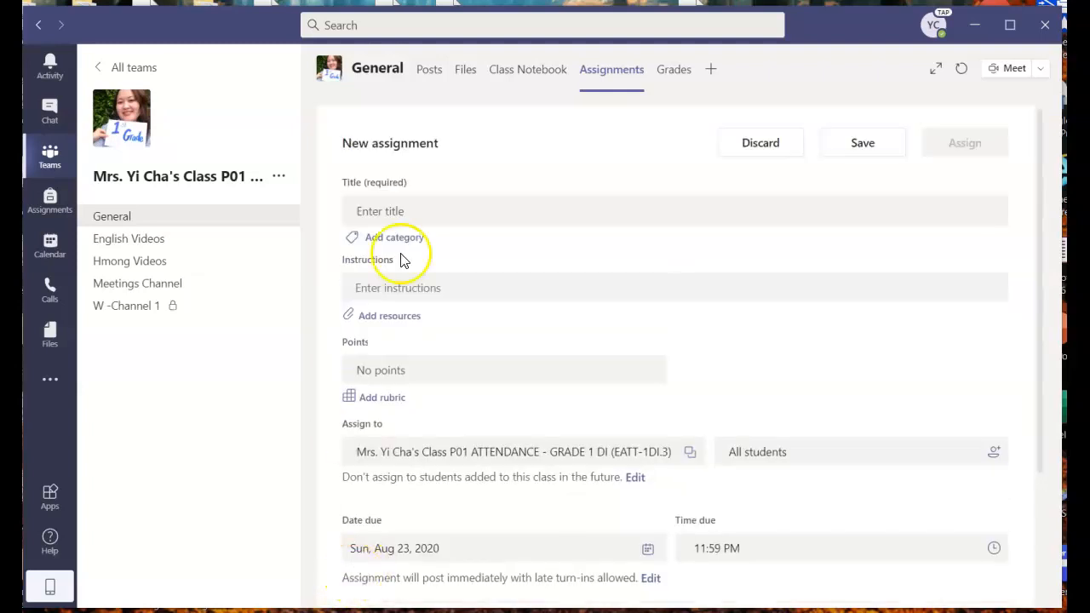
left_click(377, 211)
type("Show Addition #6")
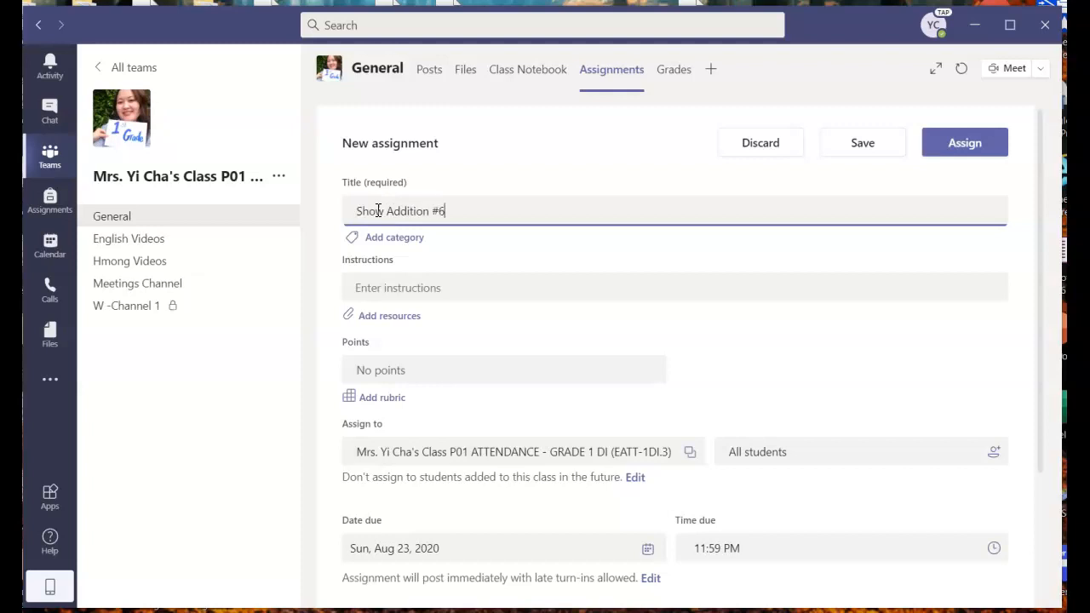
left_click(377, 287)
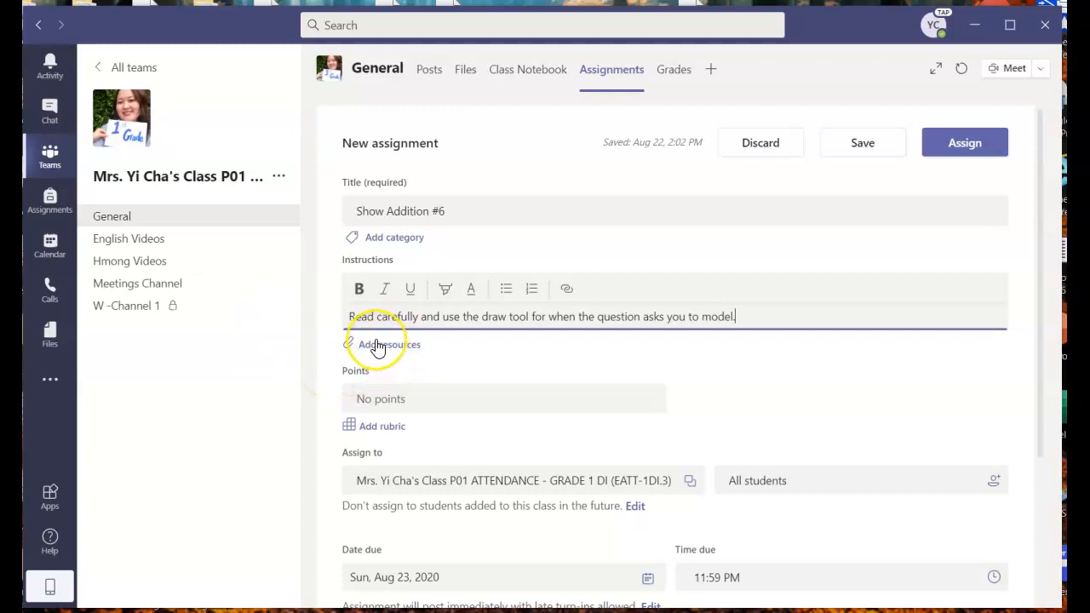
left_click(377, 345)
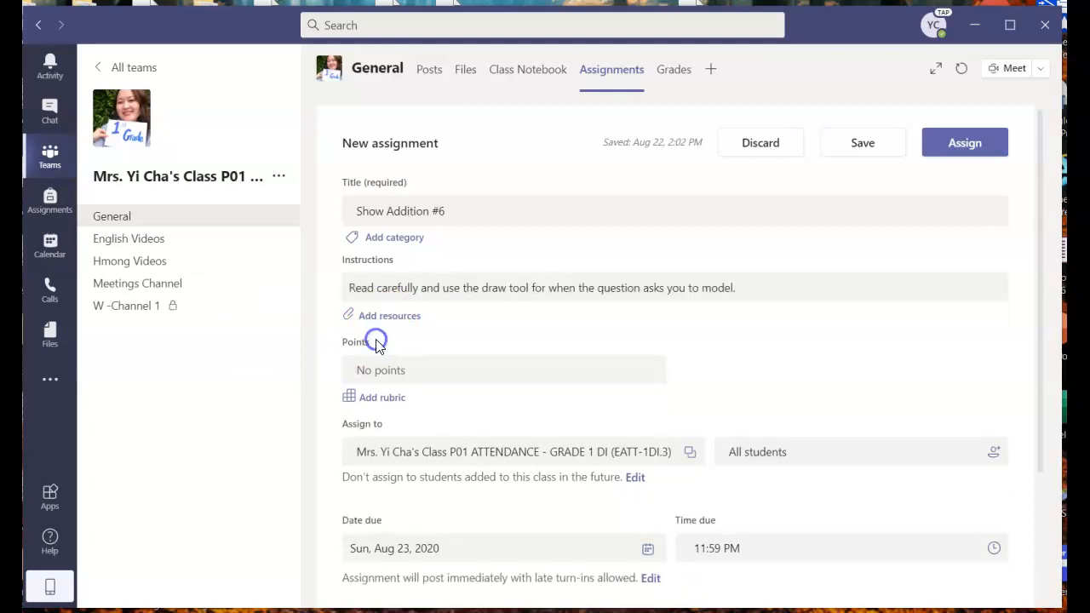
left_click(369, 315)
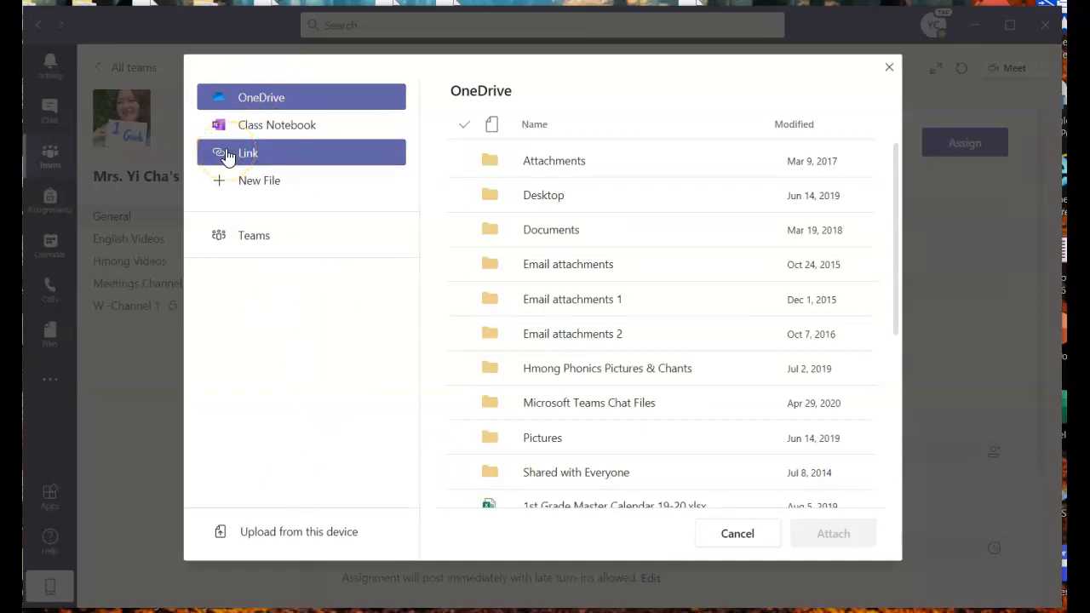
- Attach the Show Addition #6 notebook page from Using the Collaboration Space, distributing student copies to Class Work
left_click(275, 138)
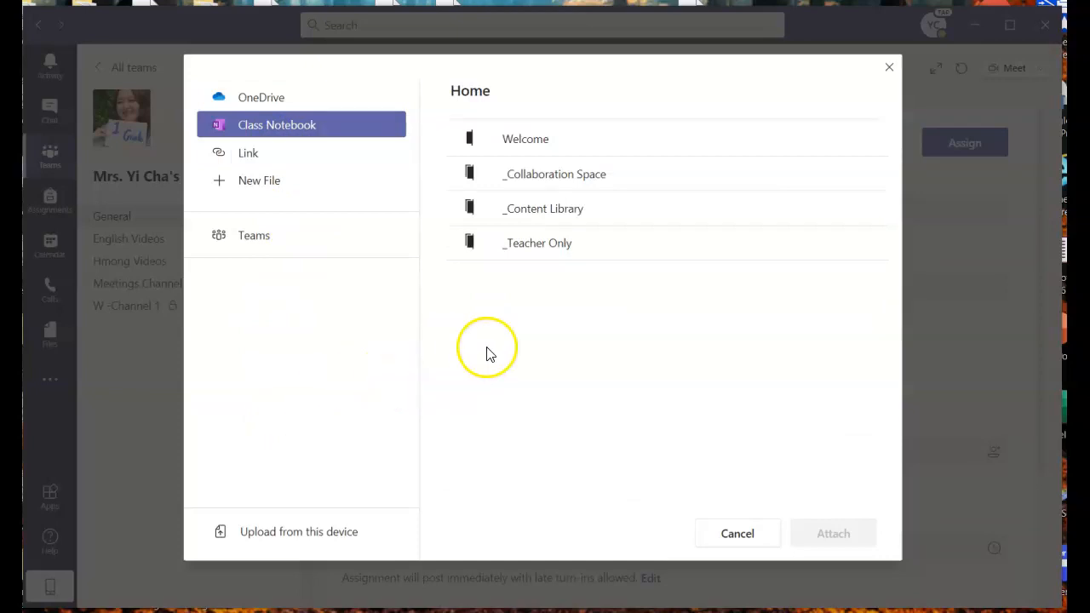
left_click(571, 175)
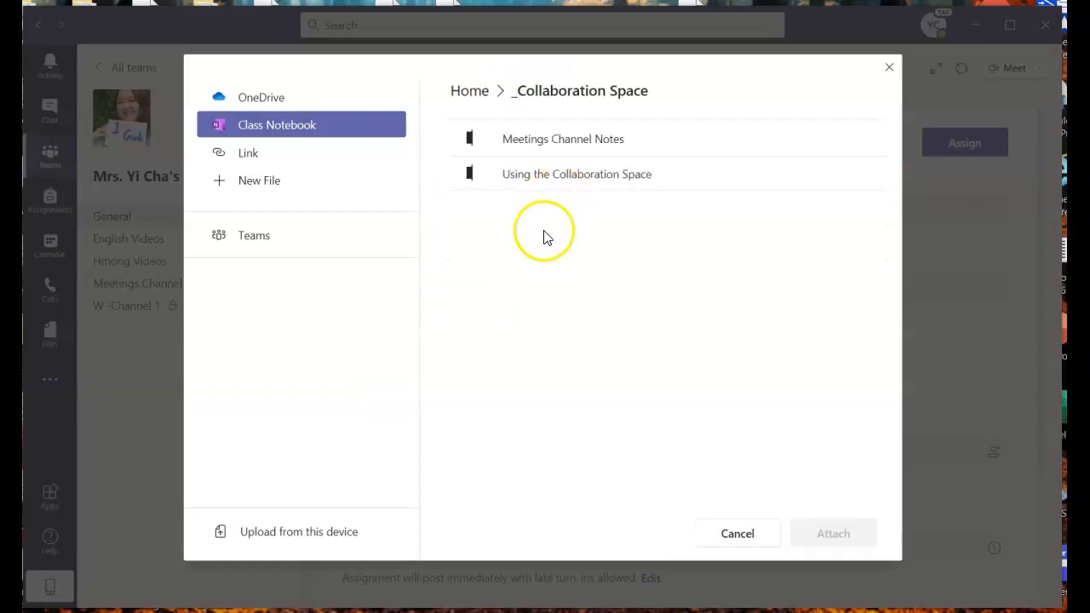
left_click(547, 173)
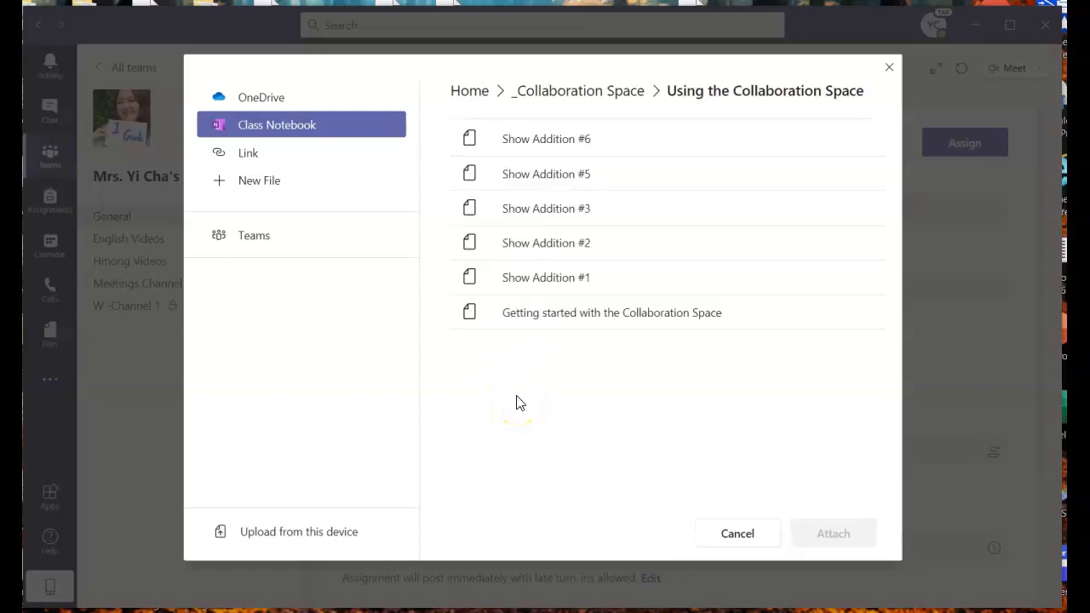
left_click(545, 140)
left_click(545, 278)
left_click(847, 532)
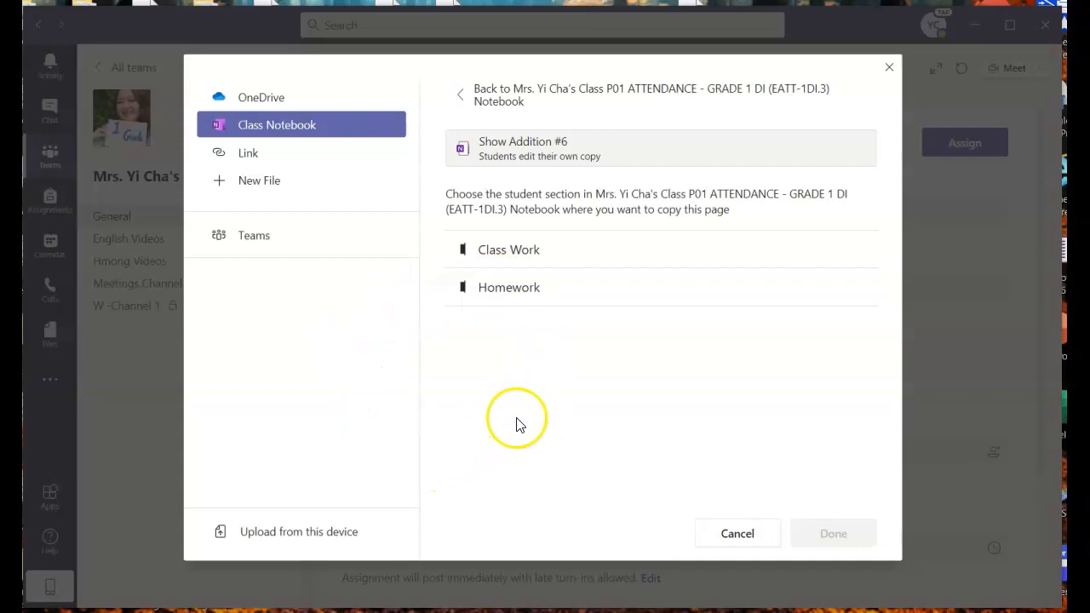
left_click(497, 249)
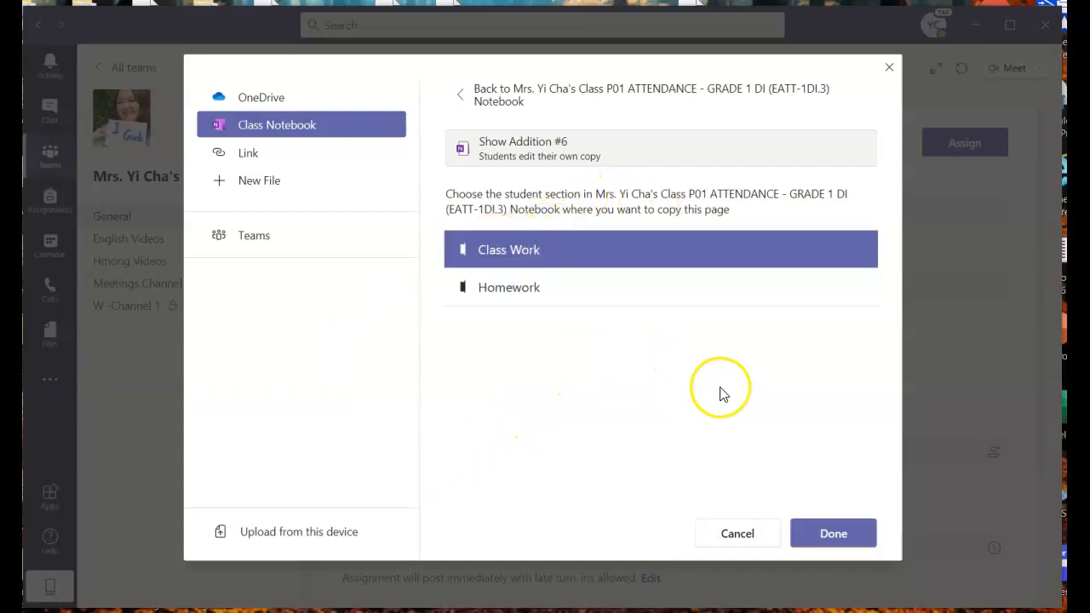
left_click(826, 533)
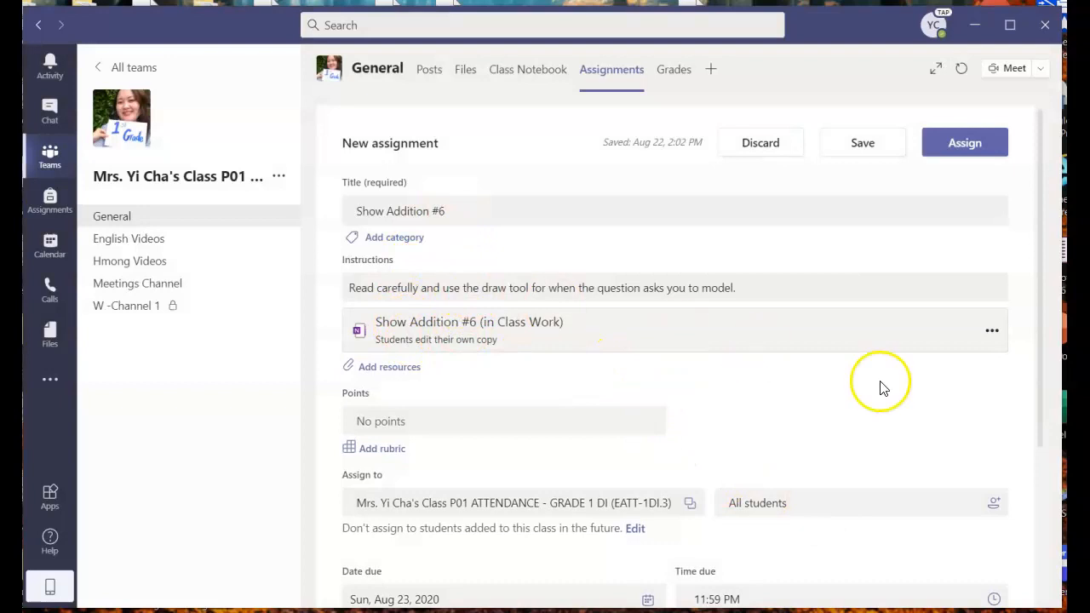
- Assign Show Addition #6 to one selected student instead of all students, due tomorrow at 11:59 PM
left_click_drag(1041, 335, 1039, 435)
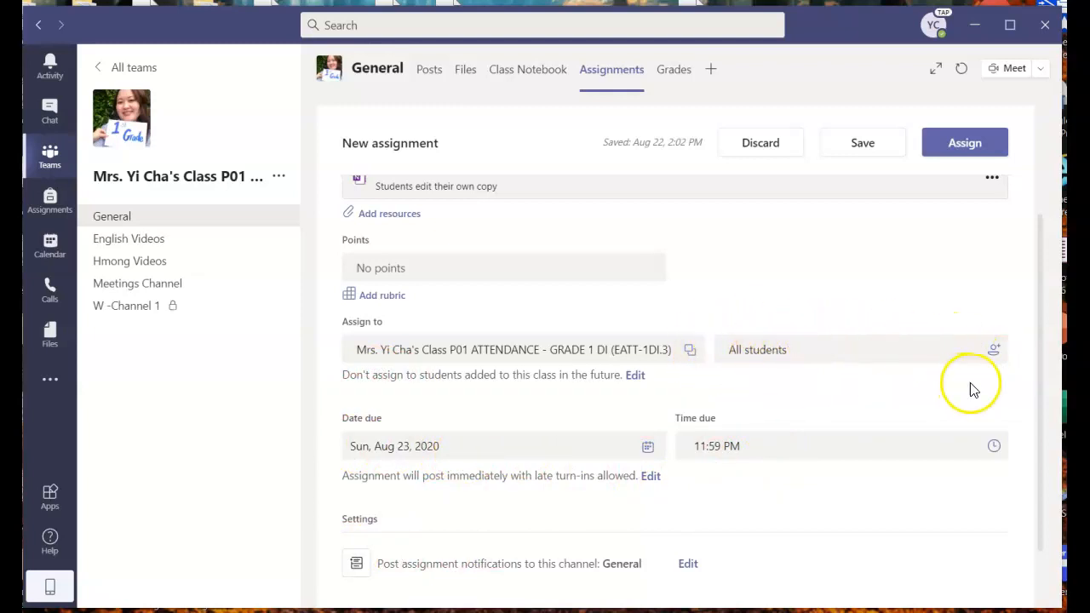
left_click(994, 352)
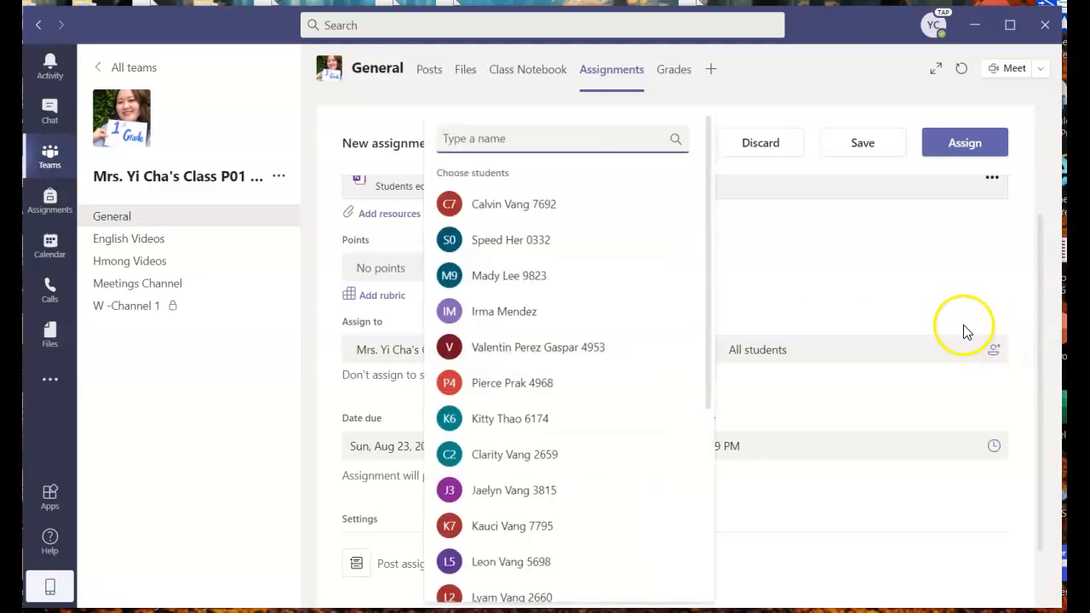
left_click_drag(707, 283, 708, 450)
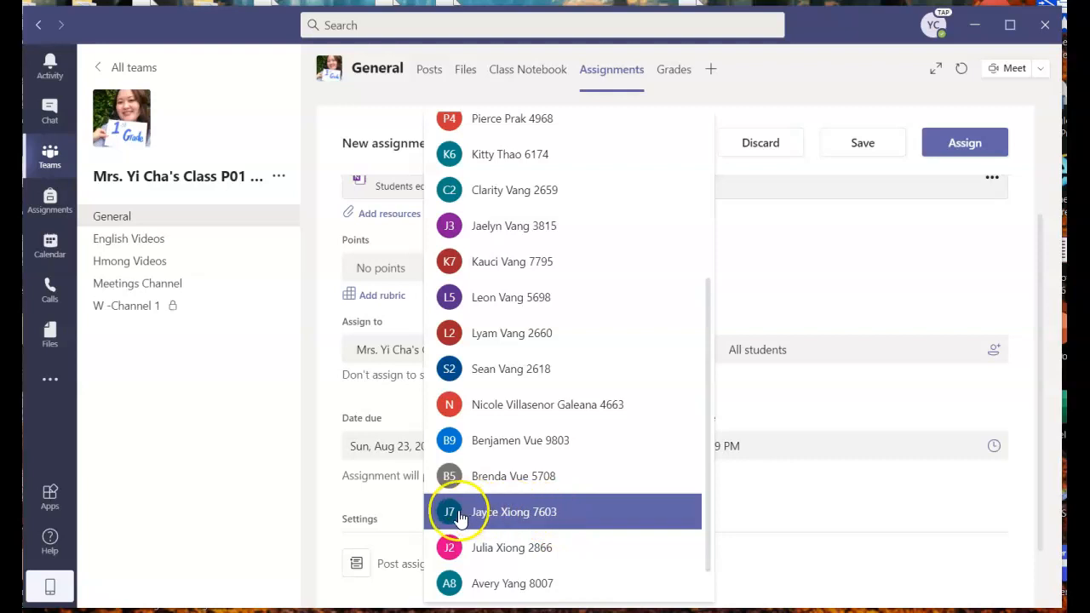
left_click(516, 515)
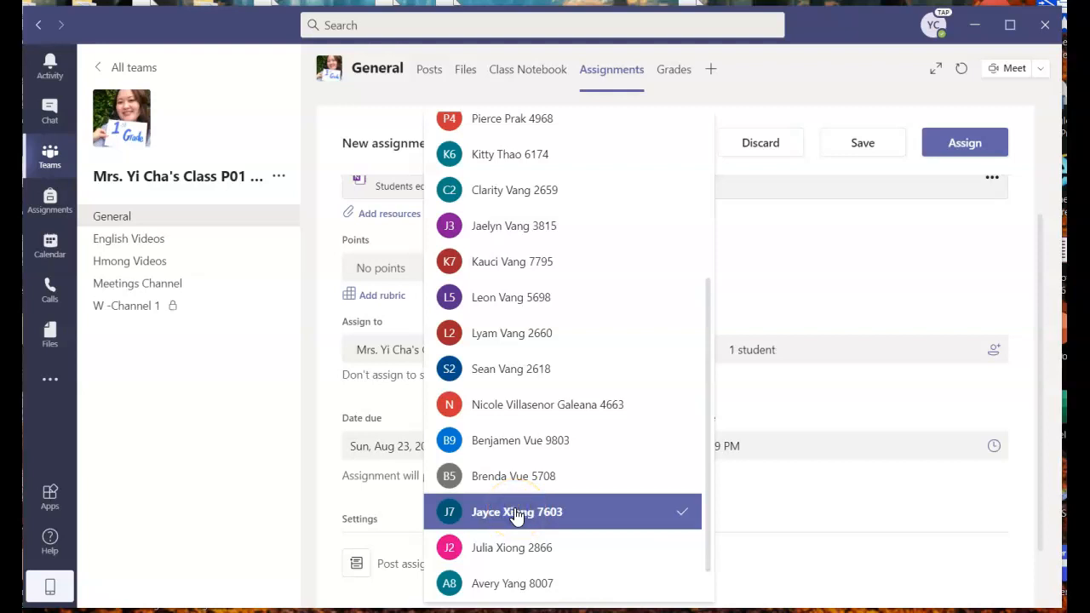
left_click(917, 246)
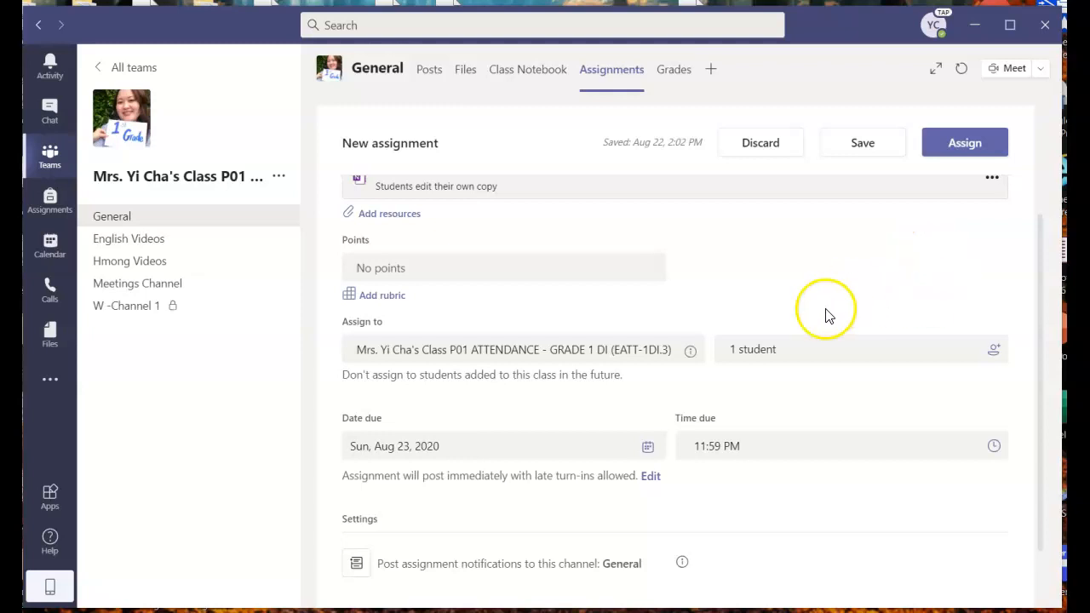
left_click(970, 145)
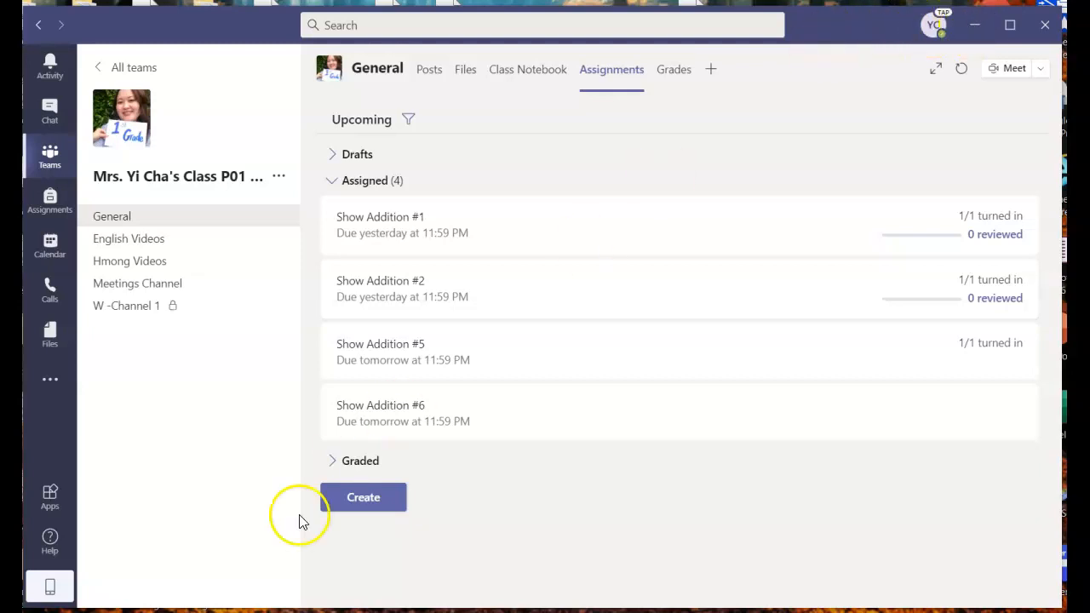
- Switch from Teams to the Edge browser window
key("alt+Tab")
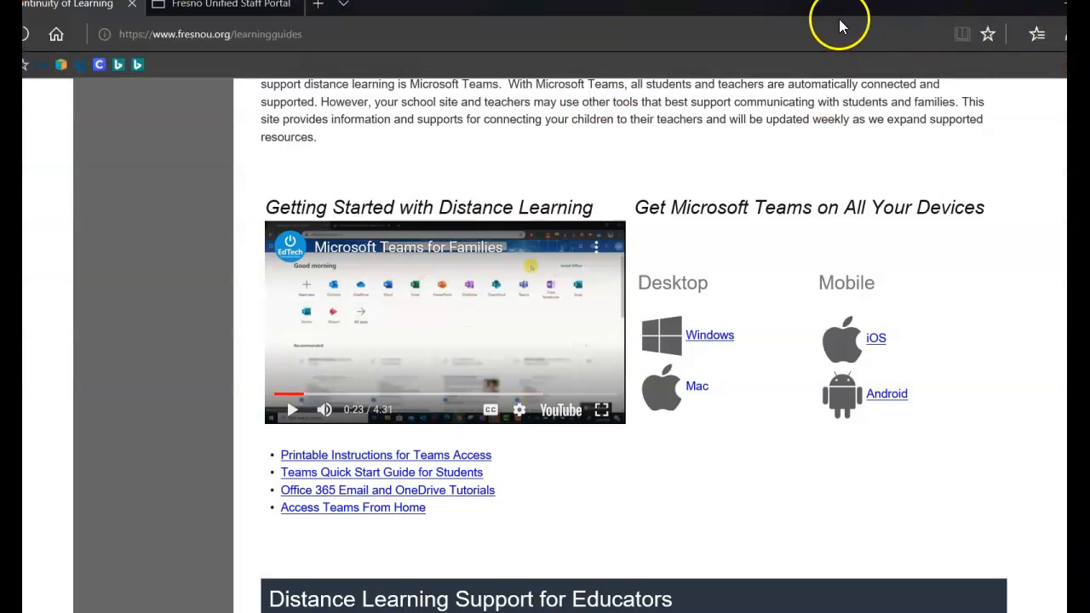
- Shrink the Edge window from full screen, reposition and widen it, and open a new tab
left_click(1089, 4)
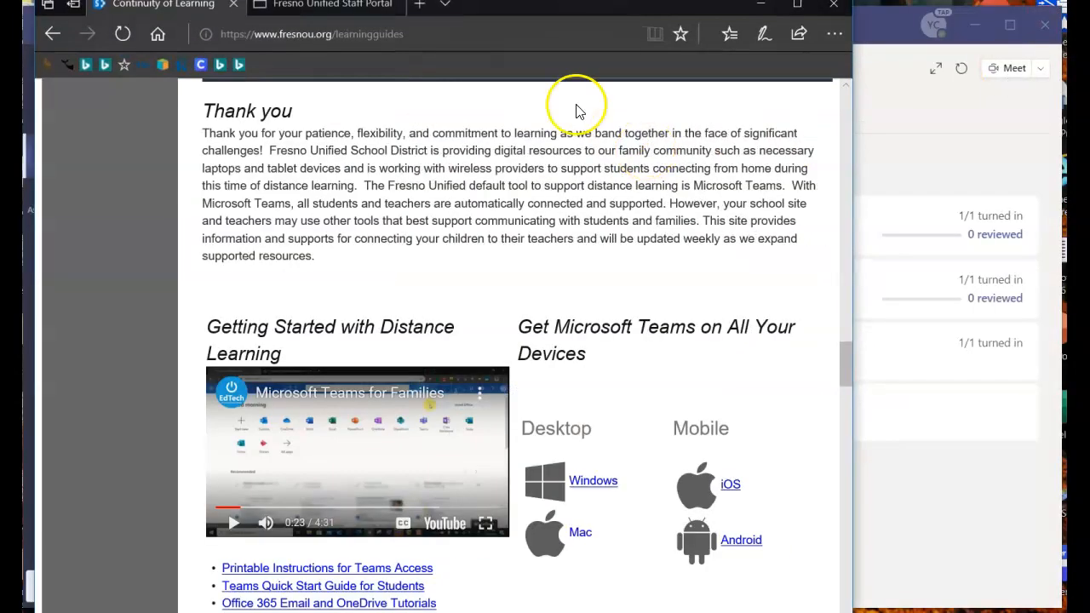
left_click_drag(521, 17, 561, 24)
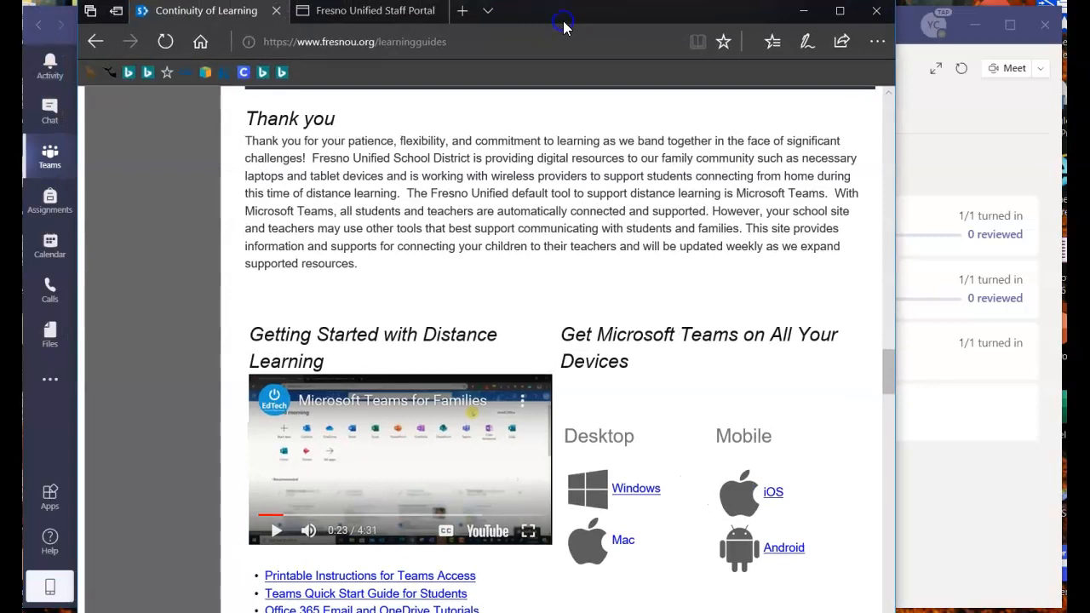
left_click(460, 11)
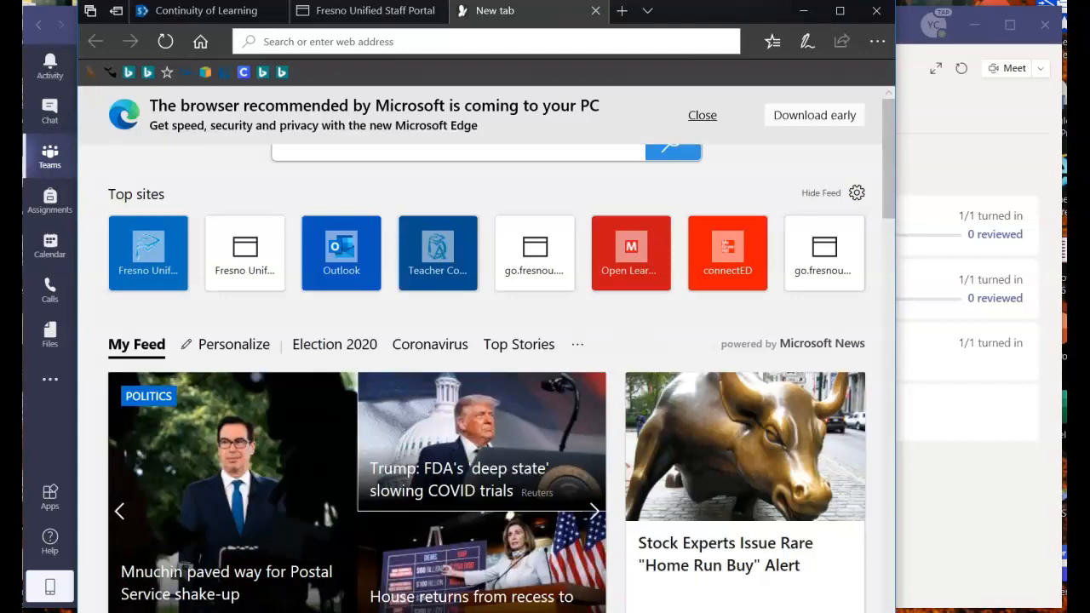
left_click_drag(892, 609, 961, 591)
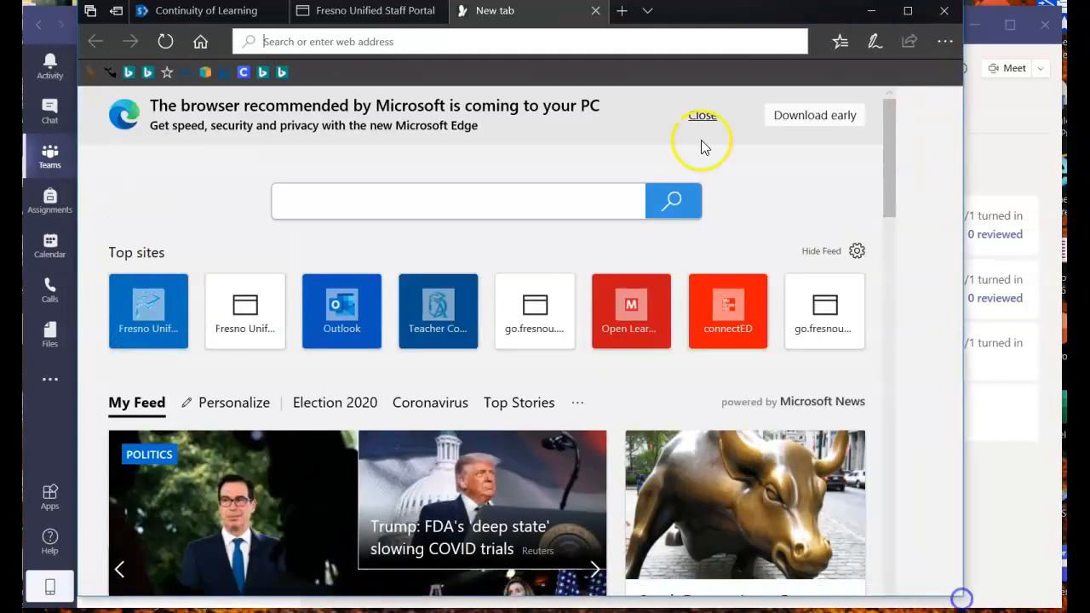
mouse_move(675, 16)
left_mouse_down()
mouse_move(630, 15)
mouse_move(663, 14)
left_mouse_up()
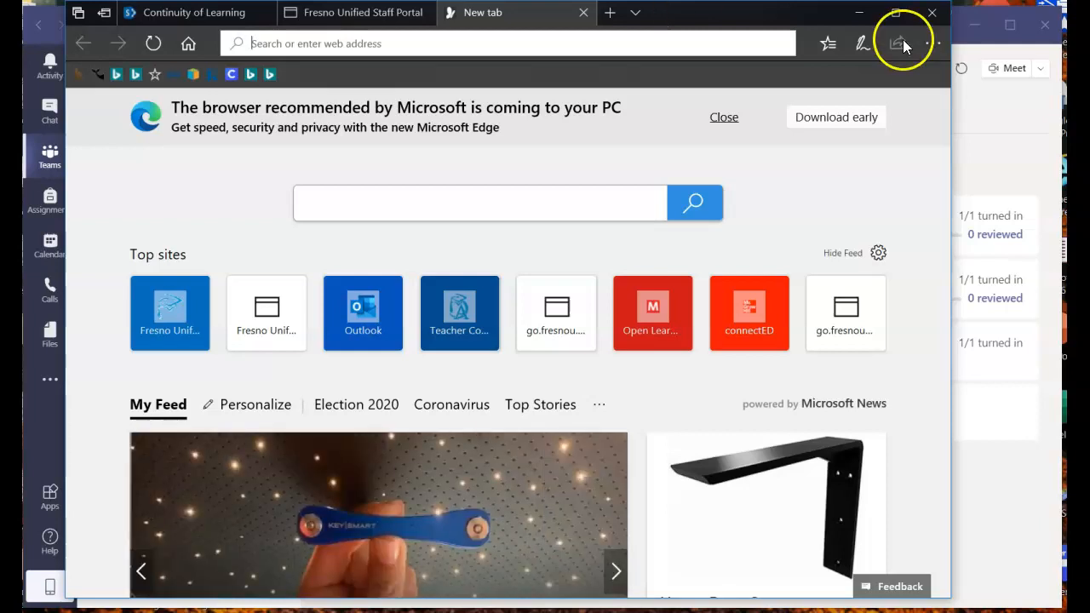
left_click(932, 44)
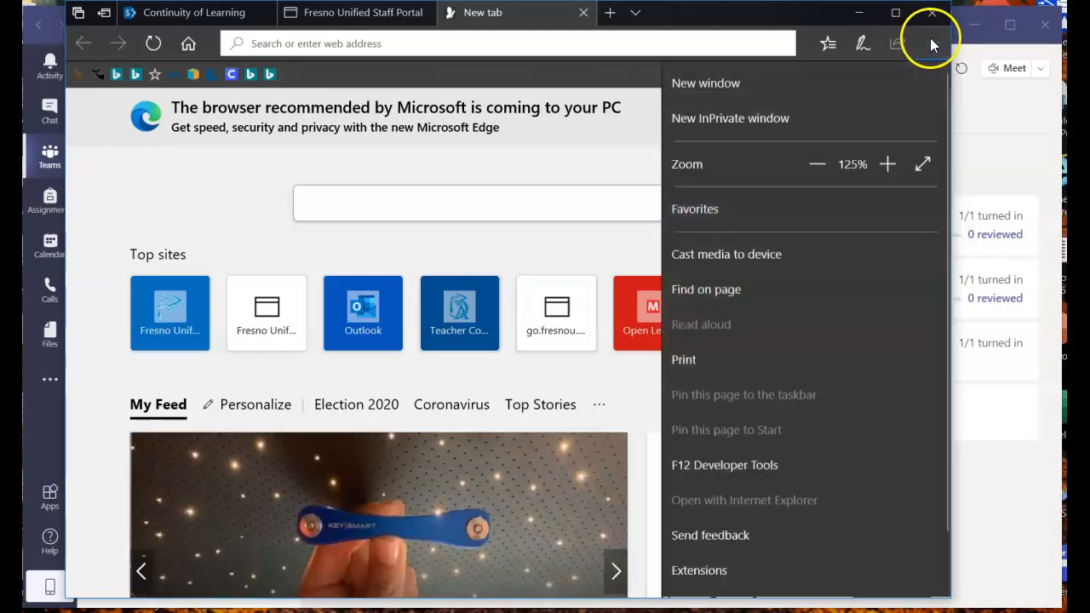
- Open a New InPrivate window, fit it on screen, and load office.com
left_click(718, 120)
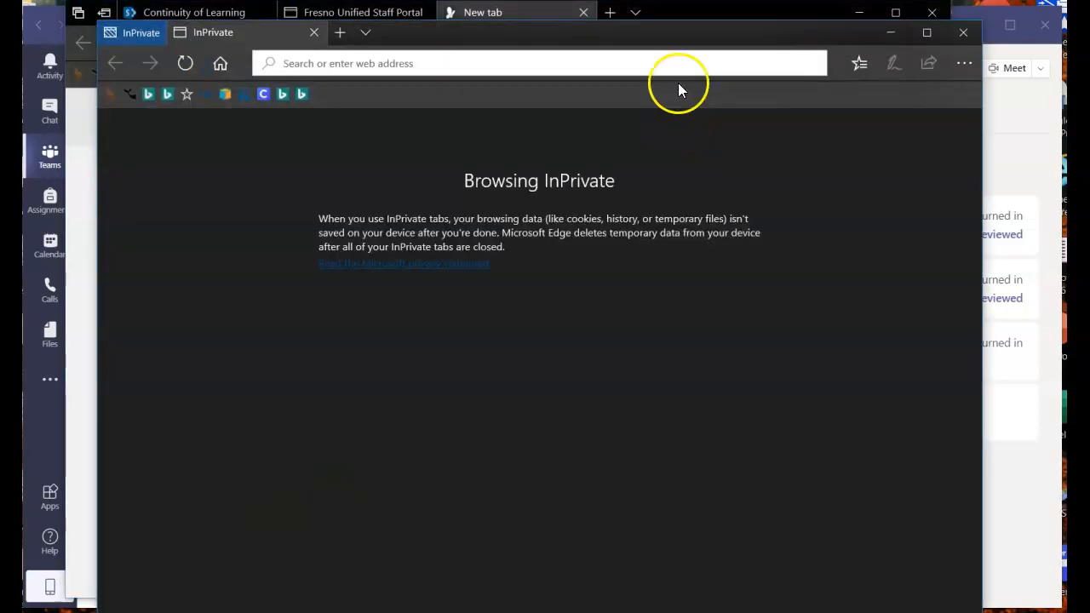
left_click_drag(677, 40, 670, 25)
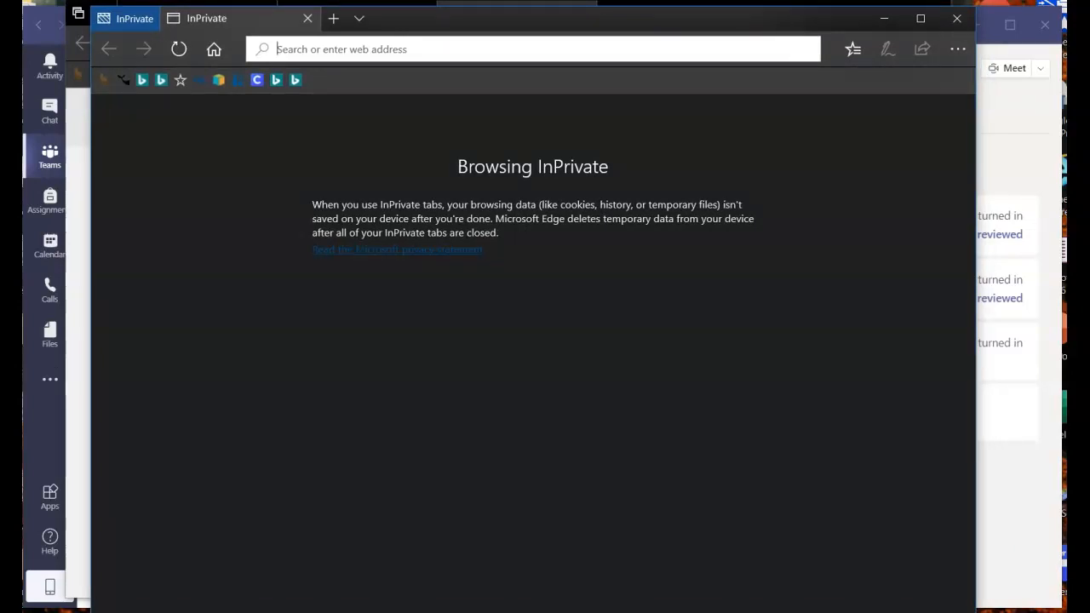
left_click_drag(978, 612, 979, 593)
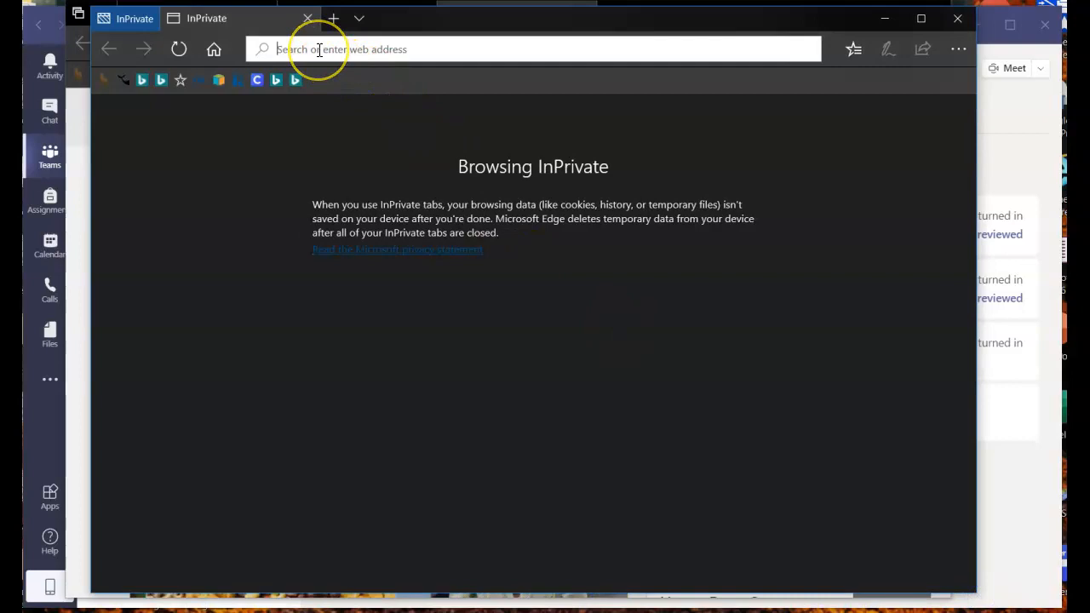
type("office")
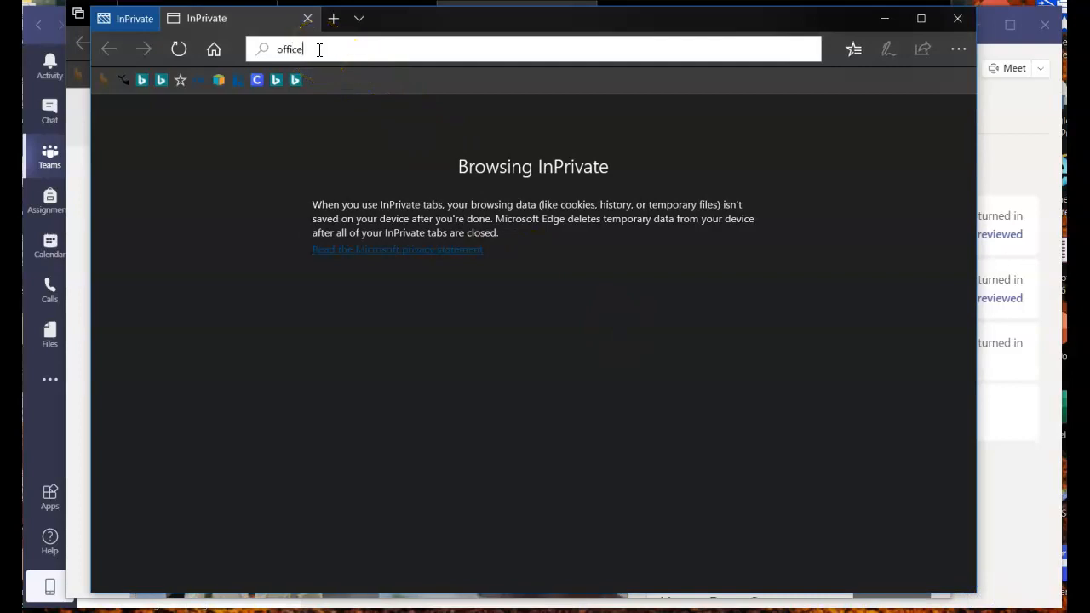
type(".com")
key("Return")
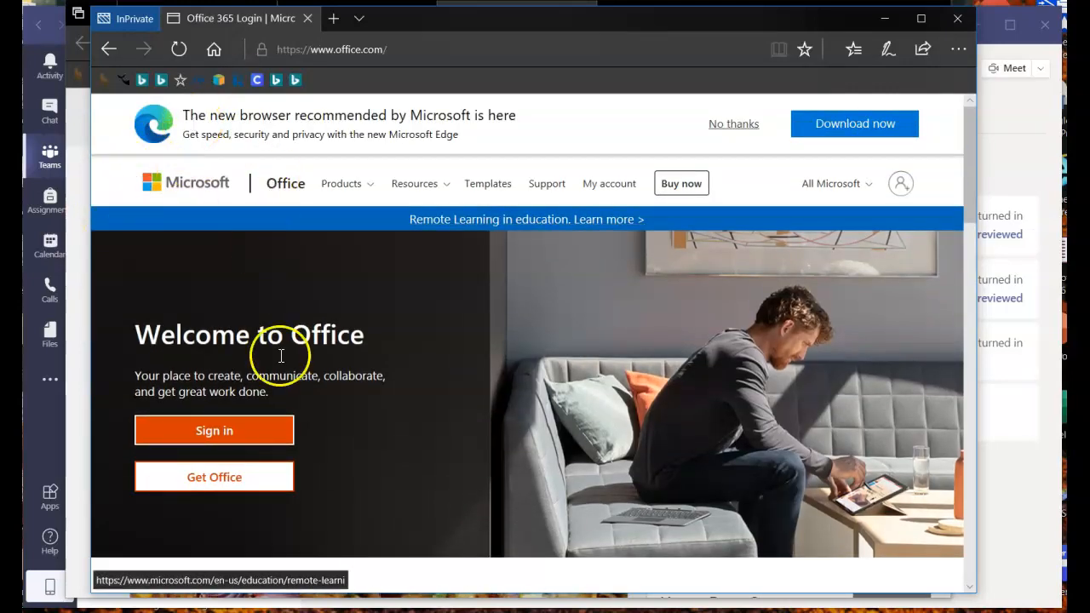
- Sign in to Office 365 with the student's e-mail and password, choosing No on Stay signed in
left_click(214, 431)
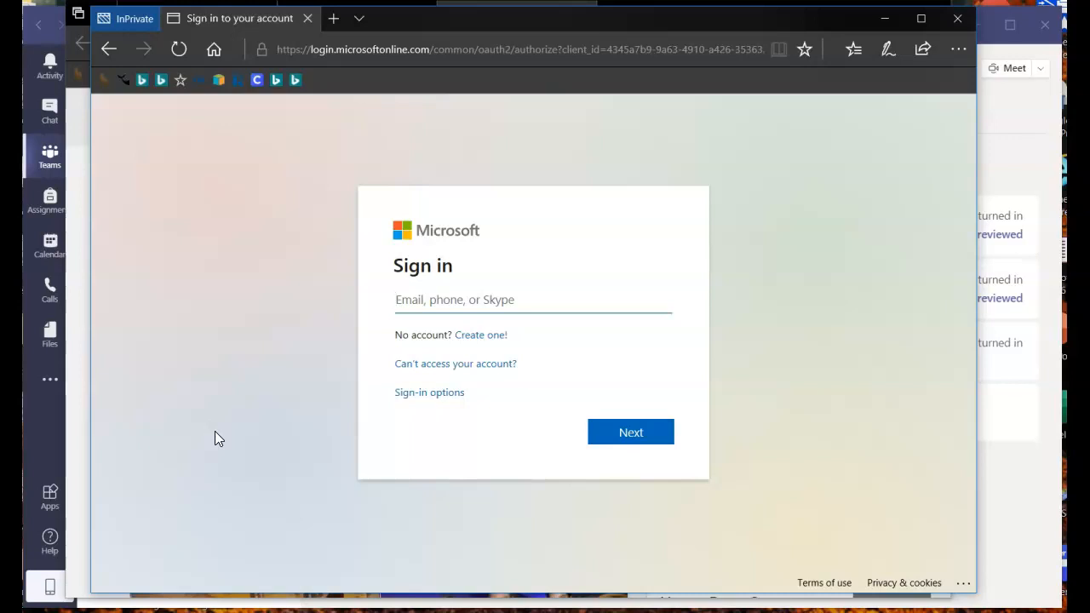
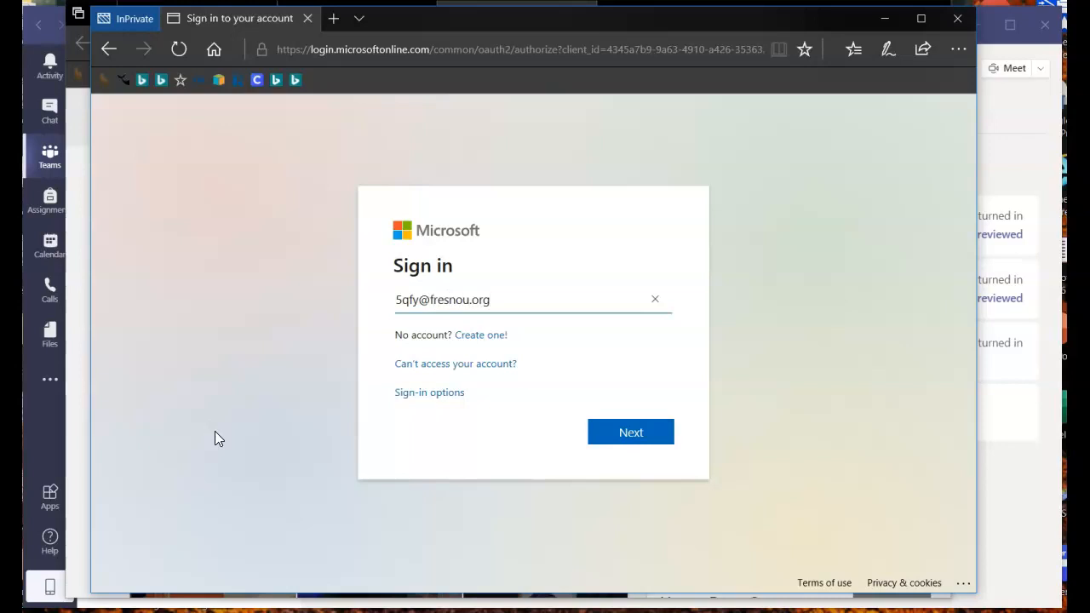
key("Return")
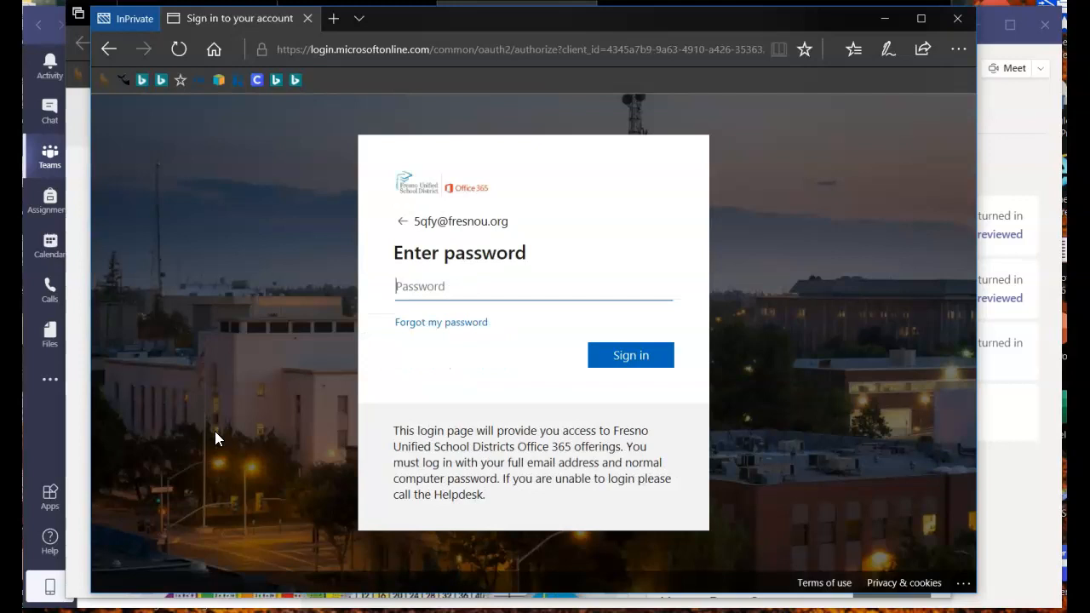
type("•")
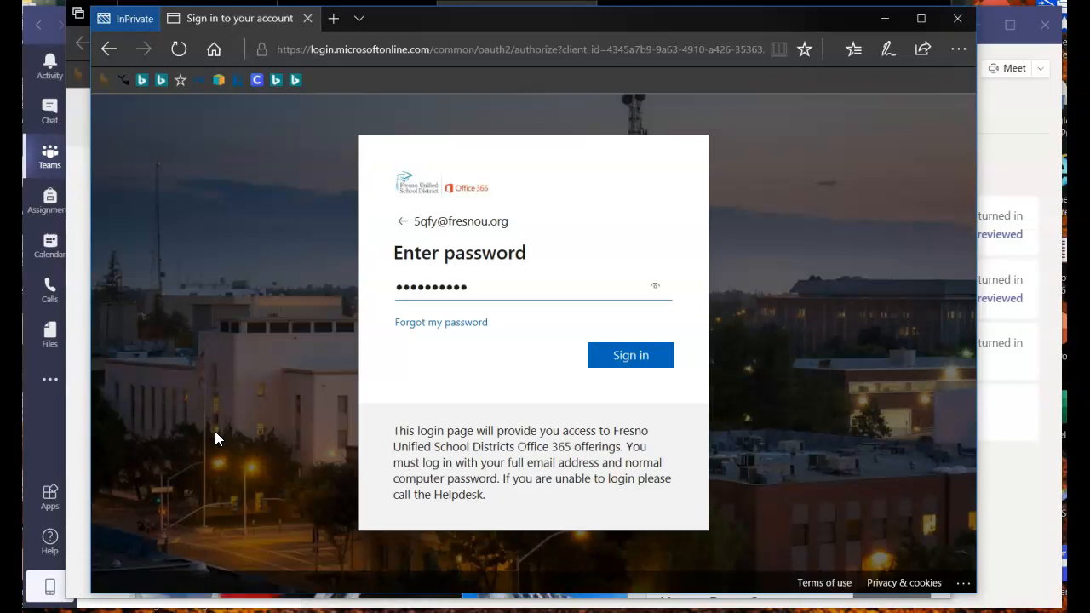
left_click(635, 357)
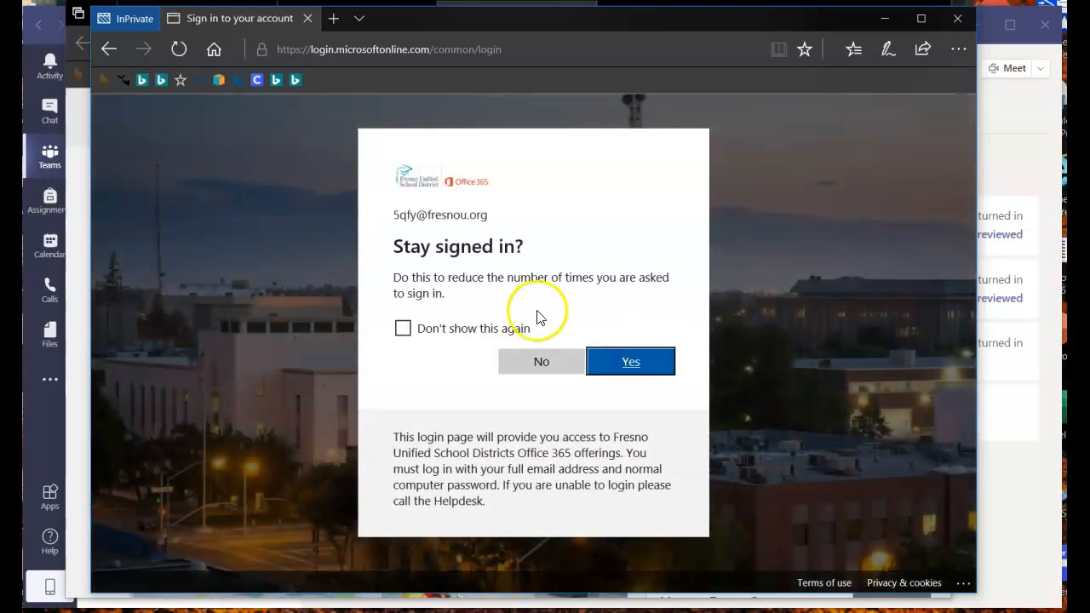
left_click(540, 365)
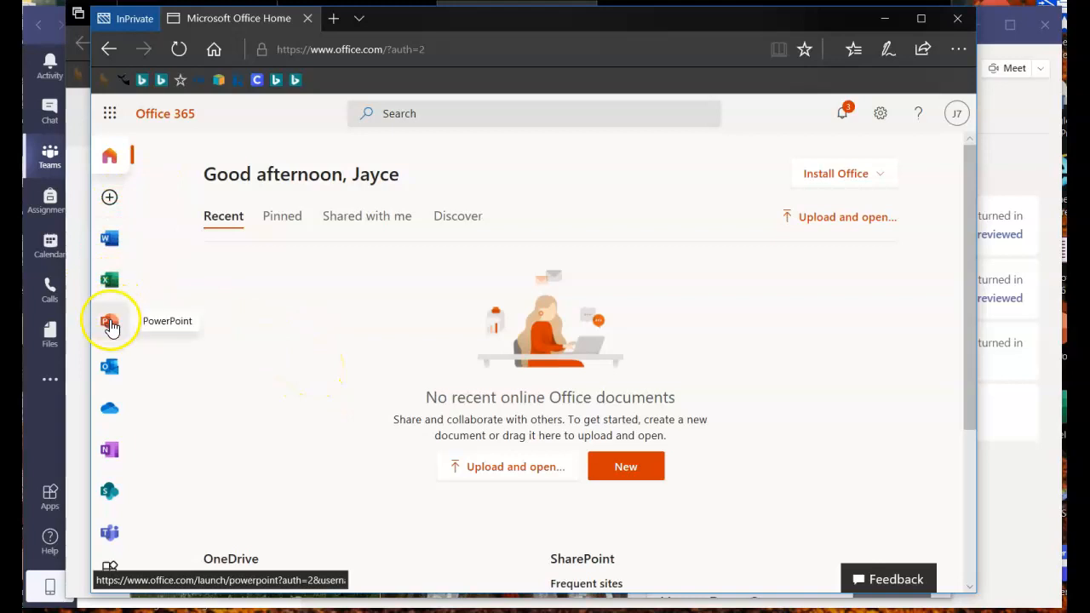
- Launch Teams from the Office 365 app rail and reload until the student's grade 1 class team appears
left_click(109, 536)
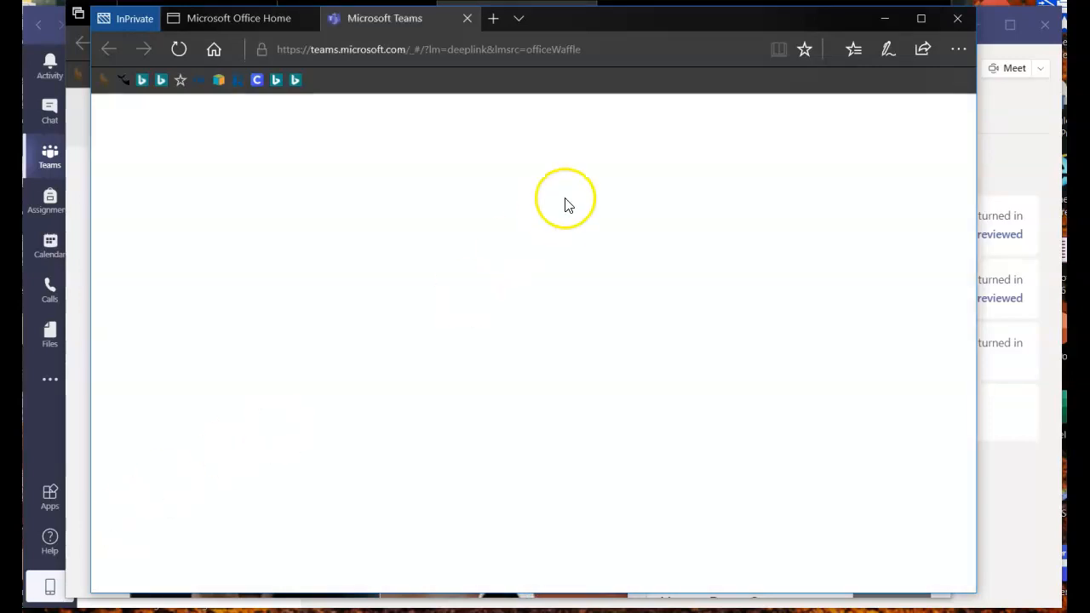
left_click(675, 46)
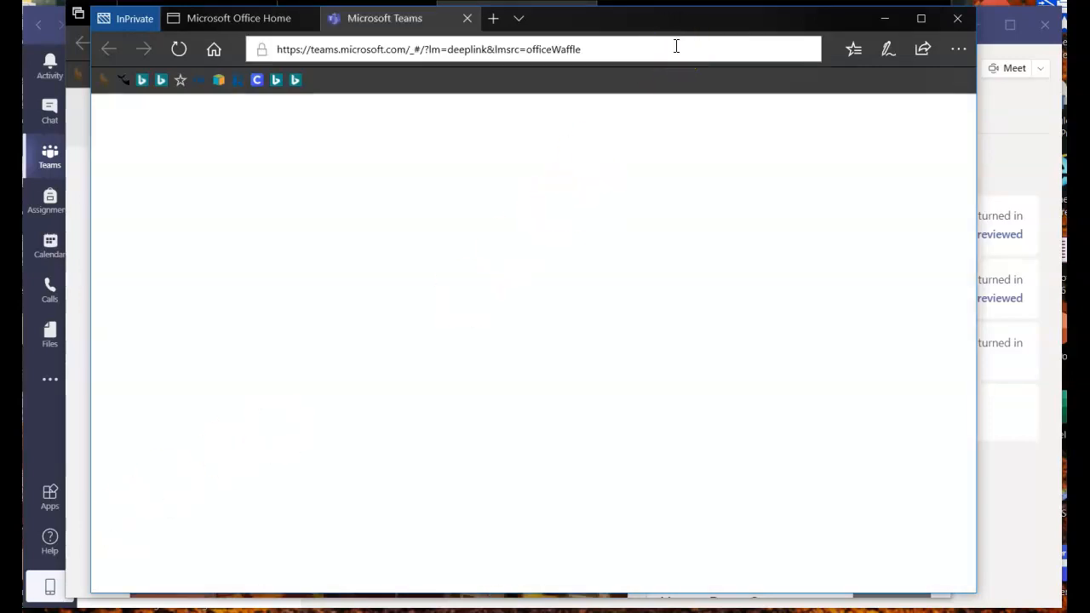
left_click(770, 85)
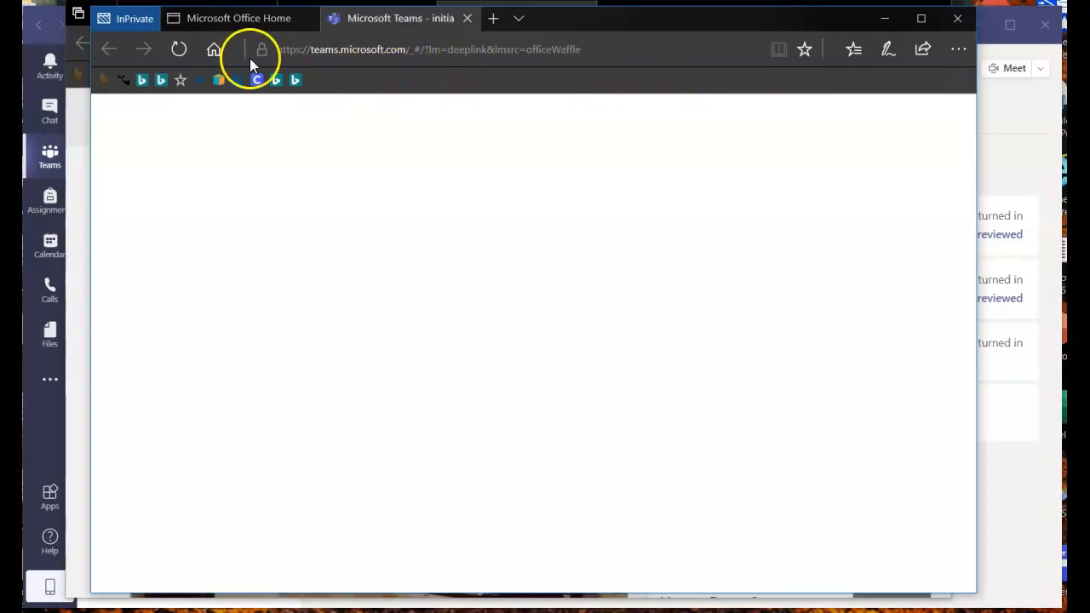
left_click(178, 51)
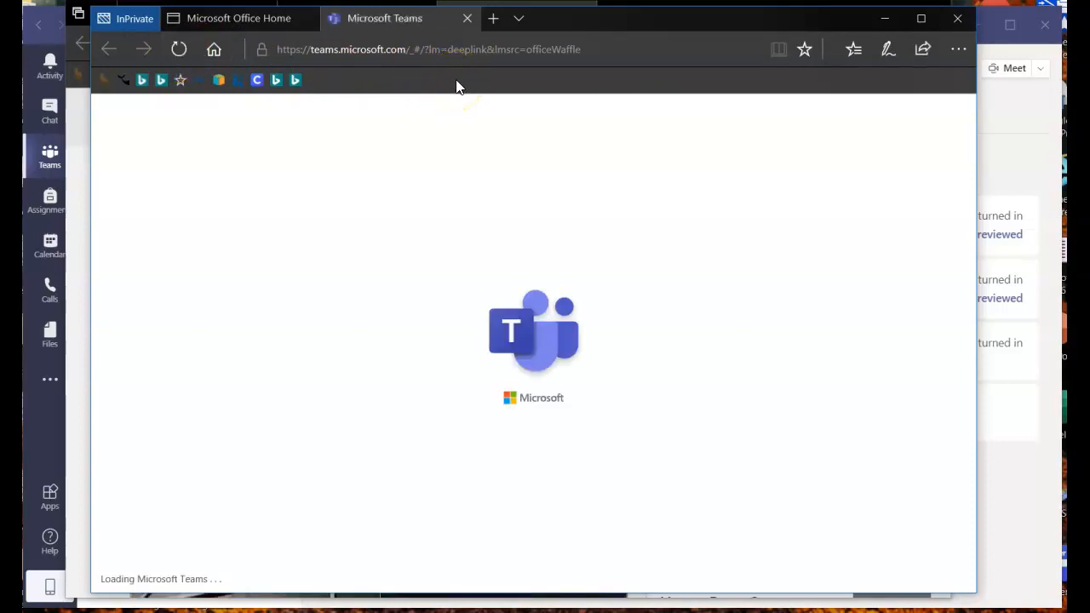
left_click(396, 77)
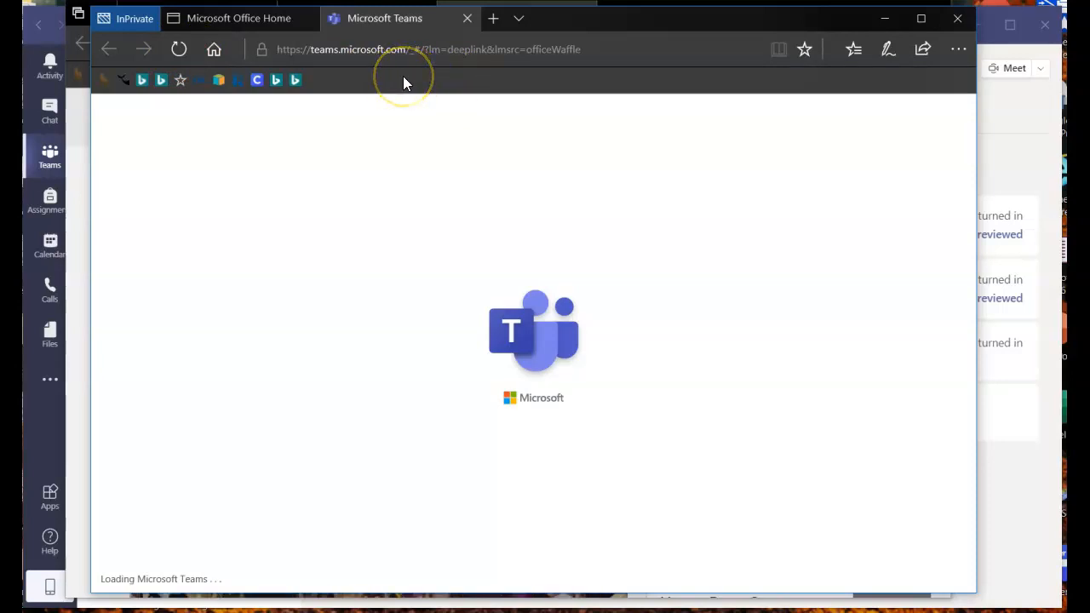
left_click(576, 185)
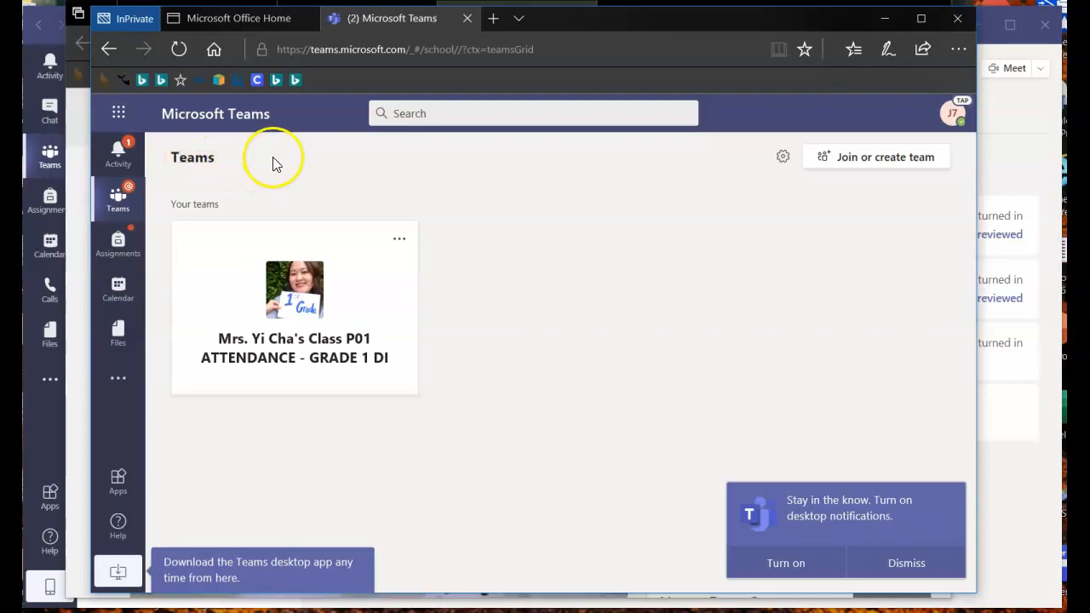
- As the student, open the class's Assignments, then Show Addition #6 and its attached notebook page
left_click(118, 154)
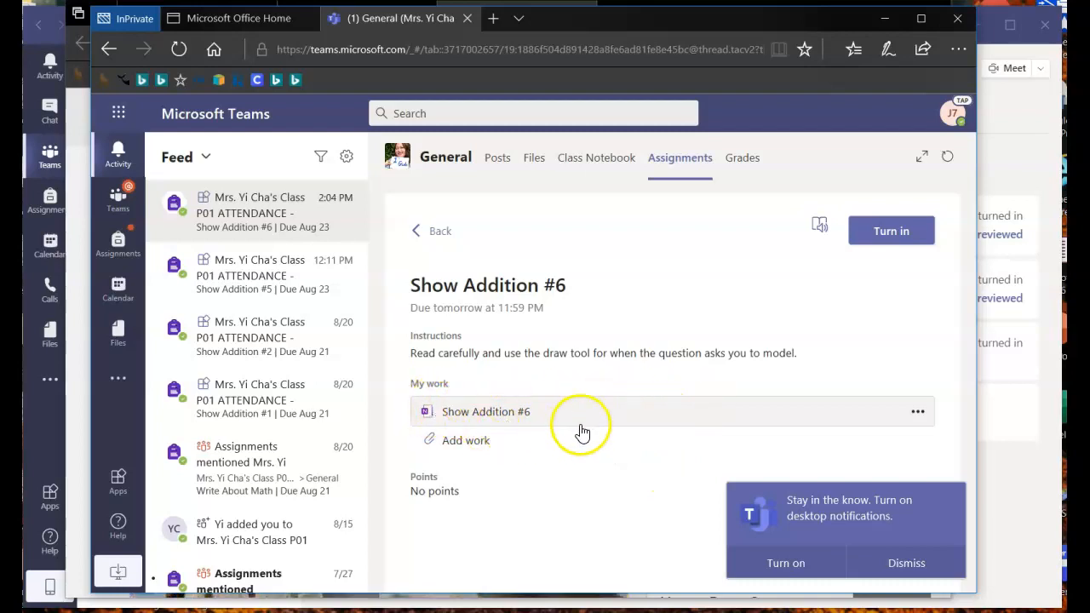
left_click(118, 247)
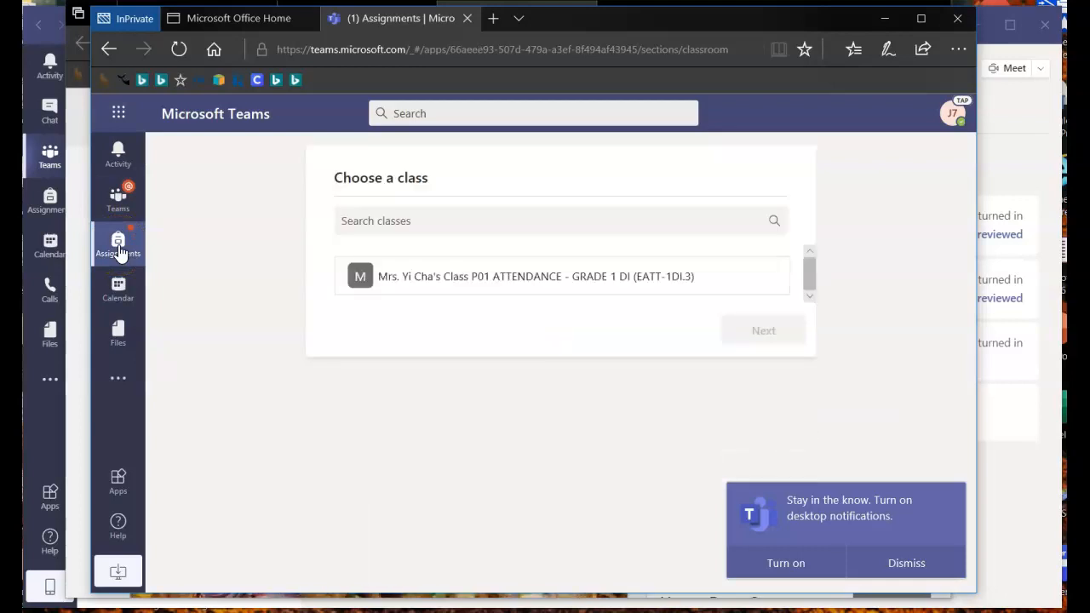
left_click(514, 278)
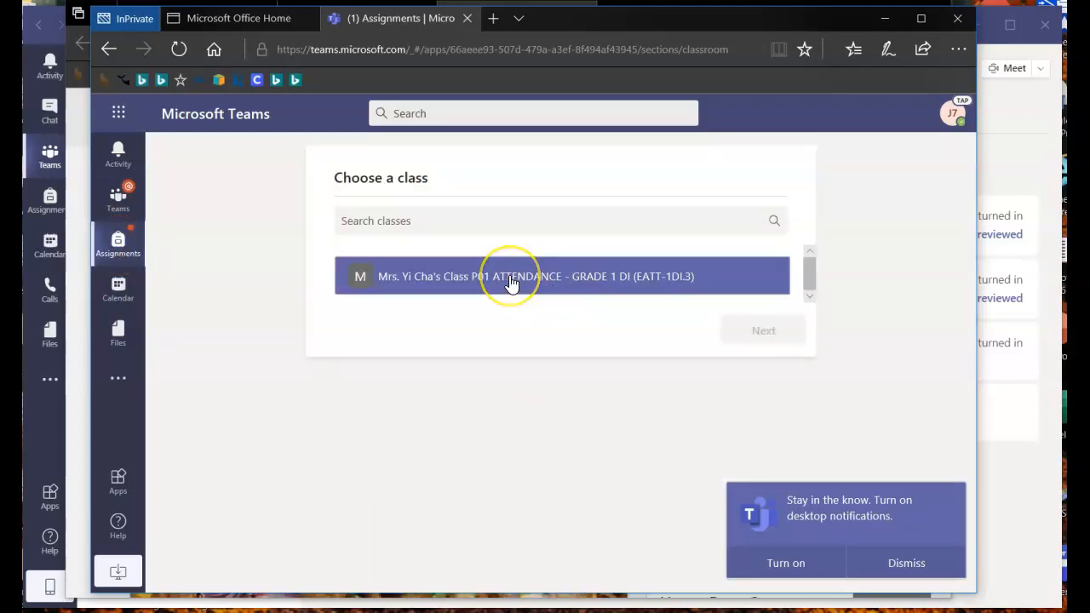
left_click(756, 330)
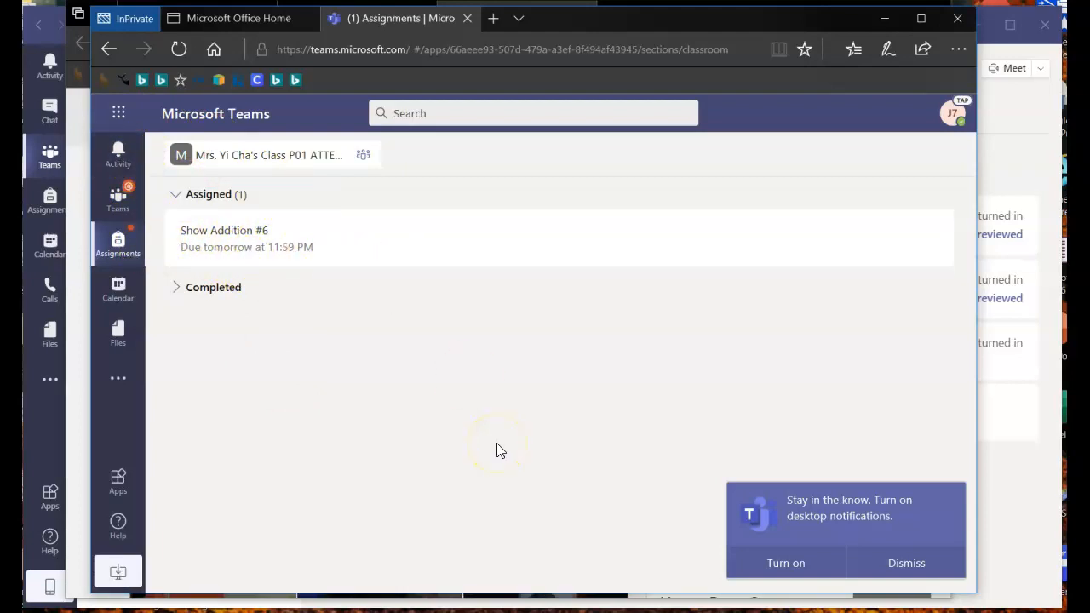
left_click(298, 246)
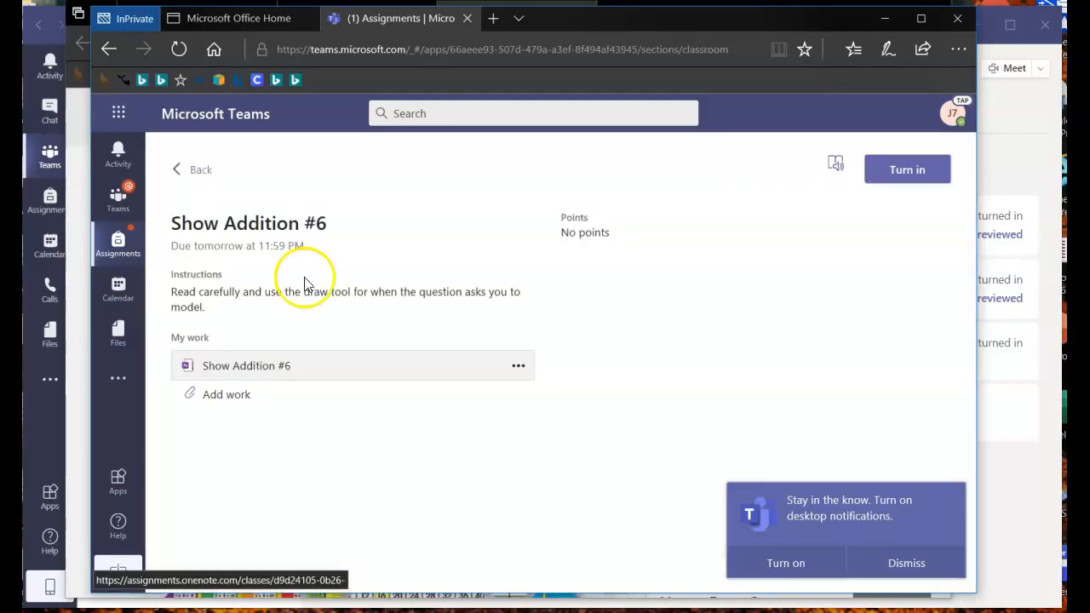
left_click(262, 370)
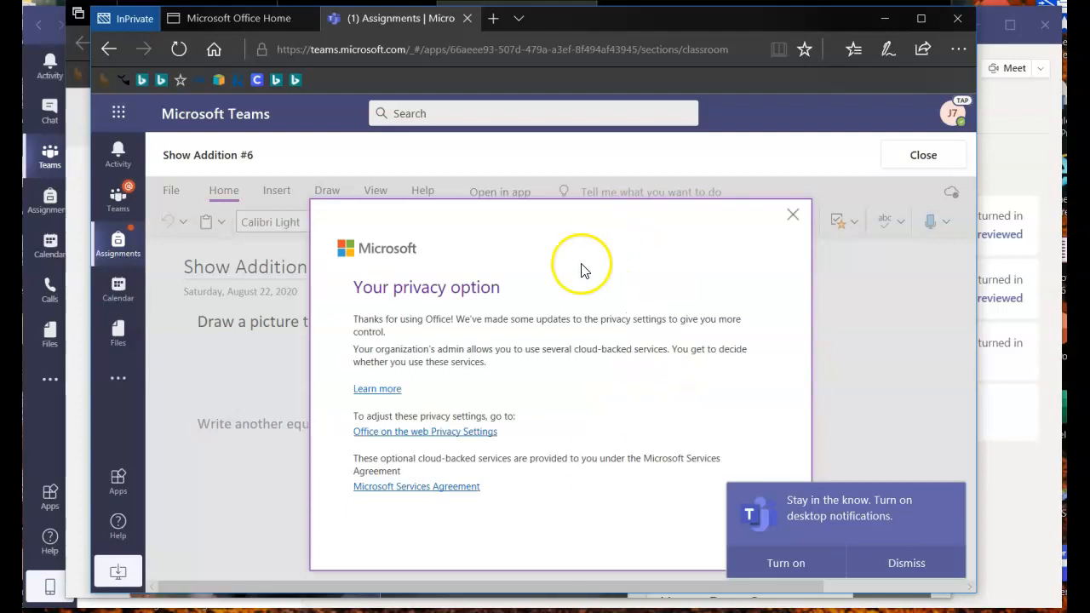
- Dismiss the privacy notice, review the OneNote page, and close it back to the assignment details
left_click(793, 215)
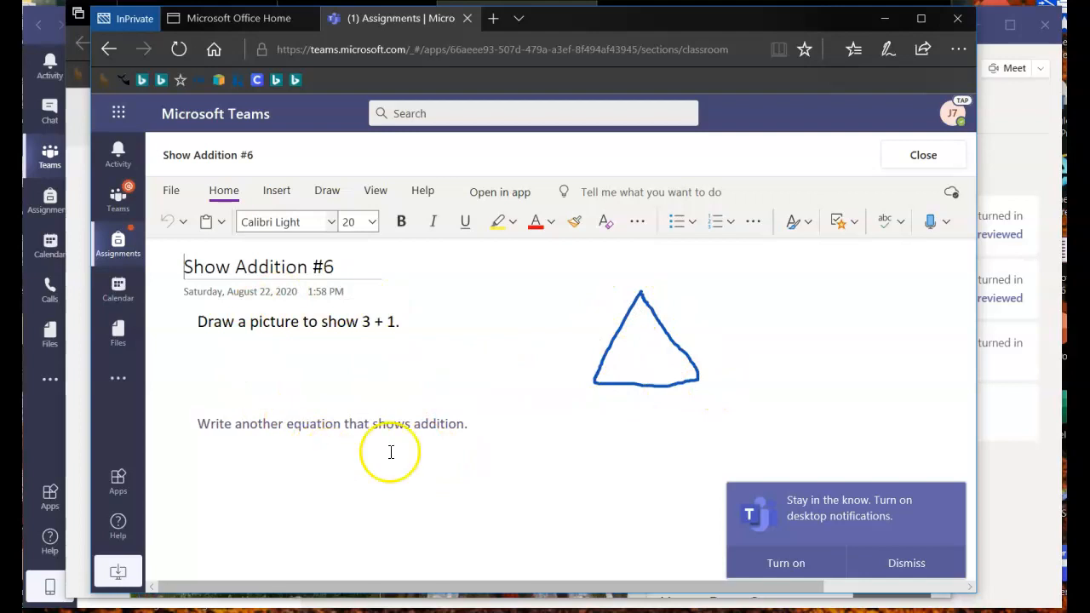
left_click(901, 157)
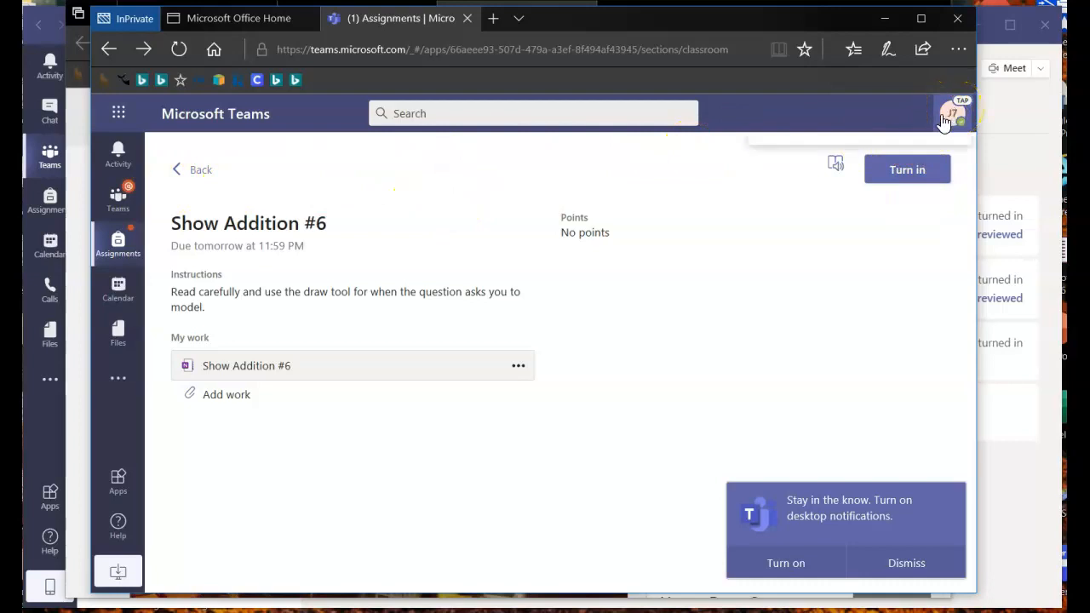
- Sign the student out, close the sign-out tab and InPrivate window, and minimize Edge
left_click(784, 438)
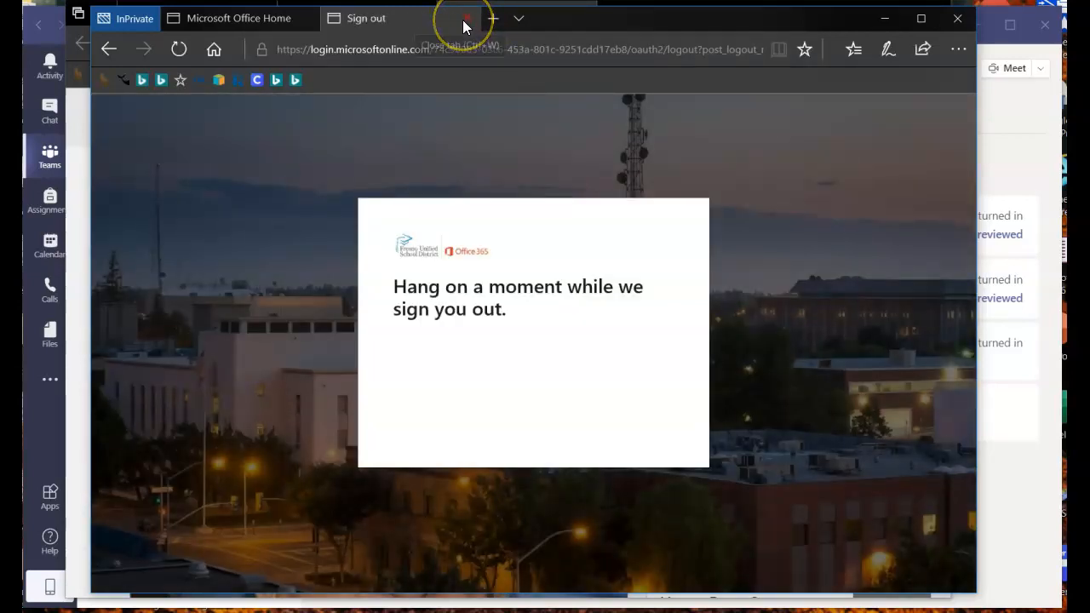
left_click(462, 19)
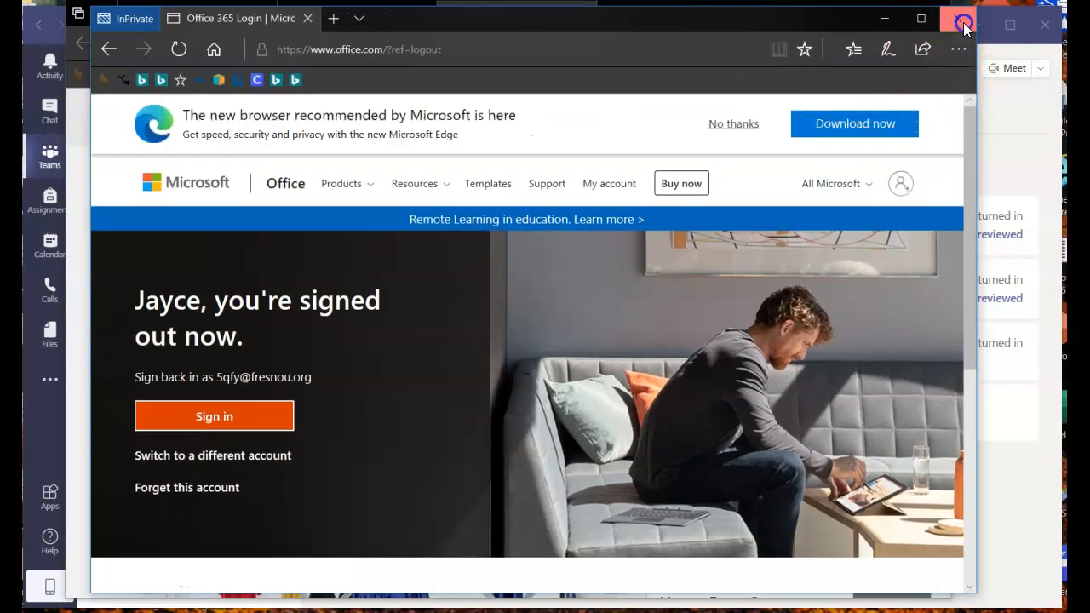
left_click(957, 18)
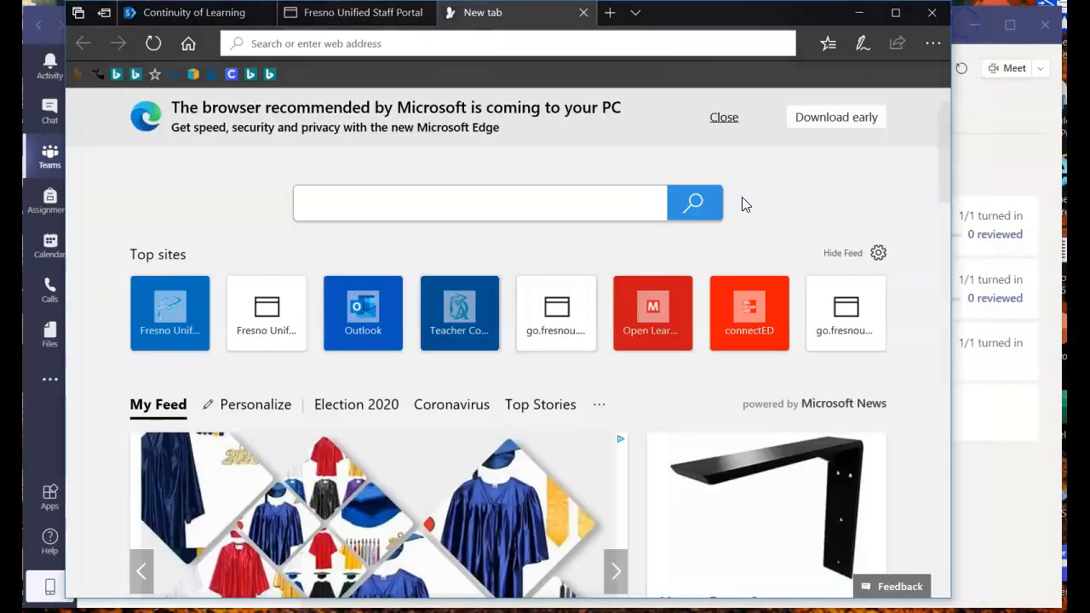
left_click(860, 13)
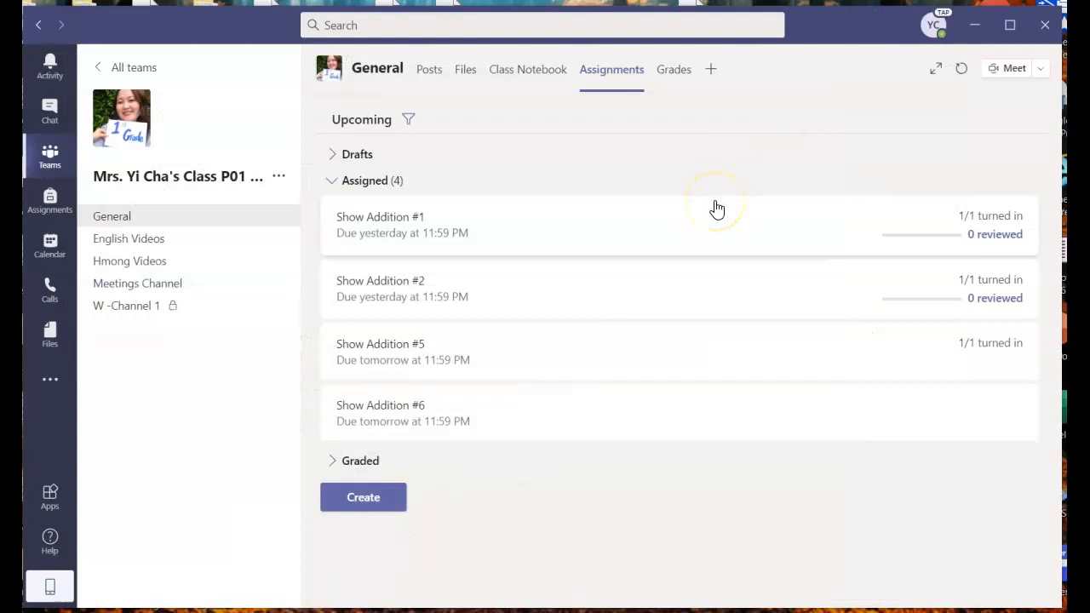